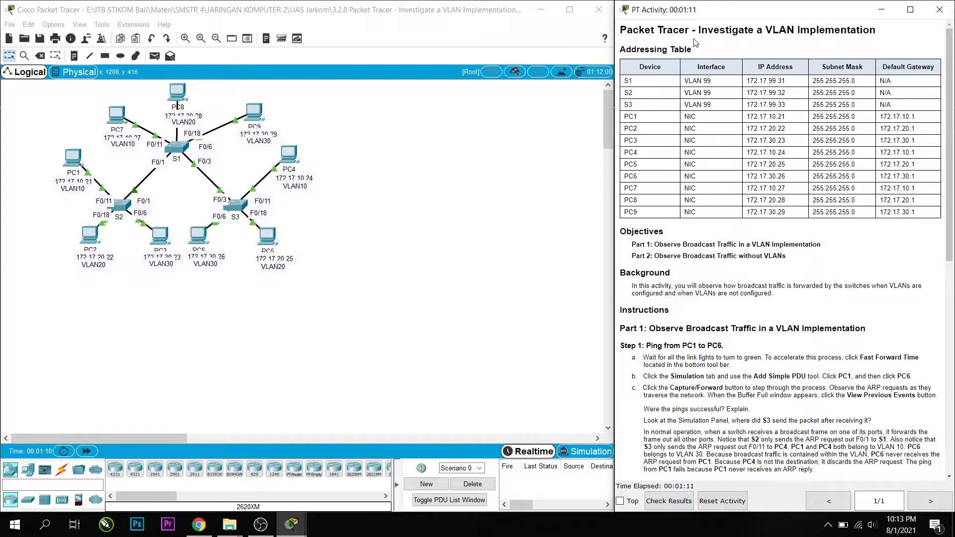
# Fast-forward the network time so the links come up, and switch to Simulation mode for the Part 1 ping test.
pyautogui.moveTo(700, 30); pyautogui.dragTo(880, 38)
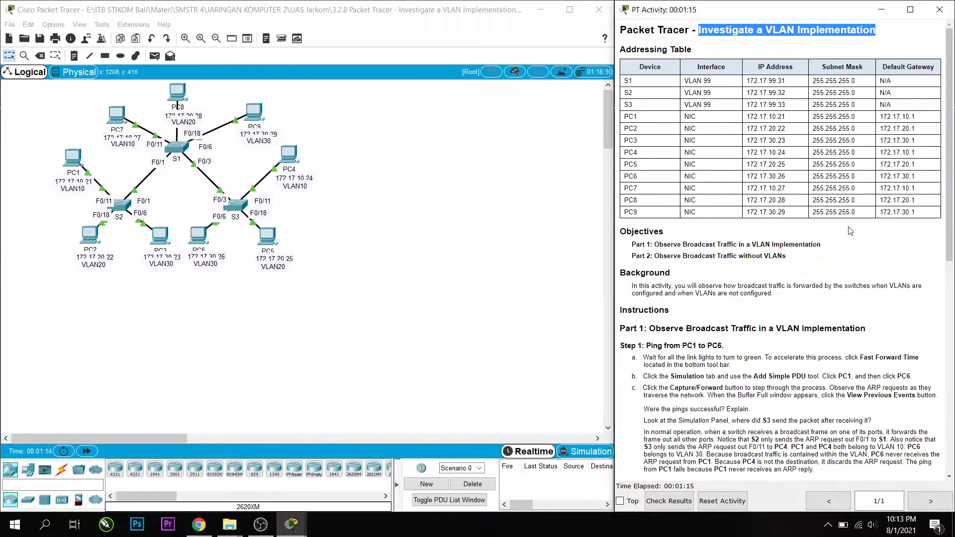
pyautogui.click(852, 266)
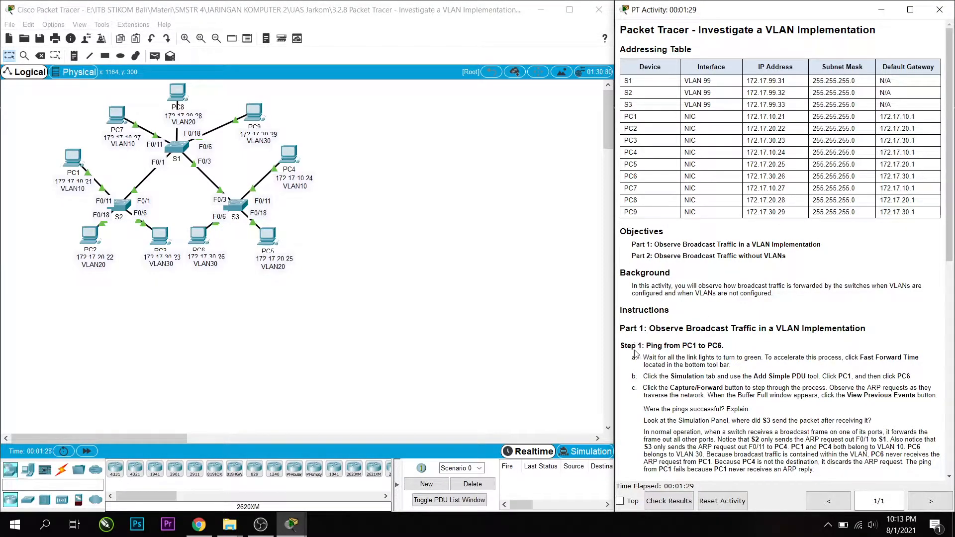
pyautogui.scroll(-3, 659, 333)
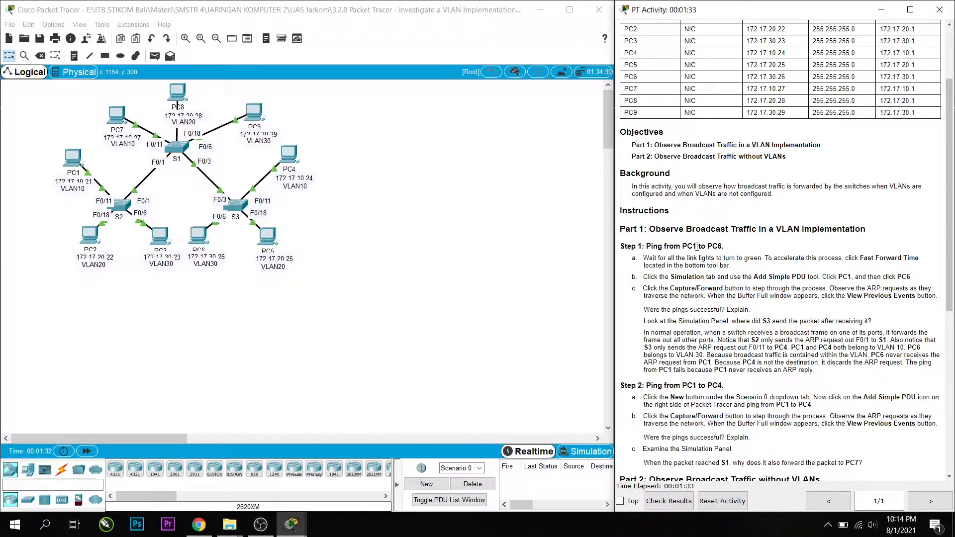
pyautogui.scroll(-1, 709, 244)
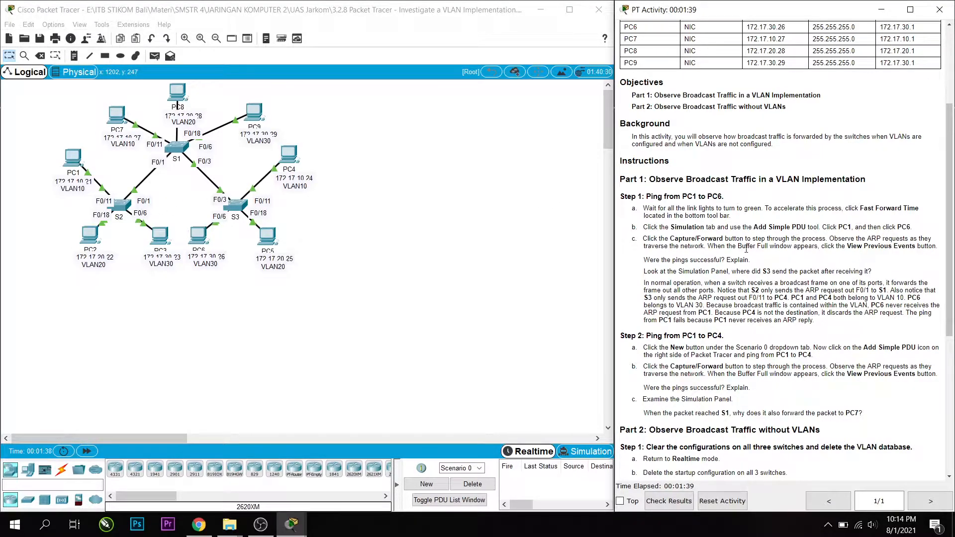
pyautogui.click(87, 452)
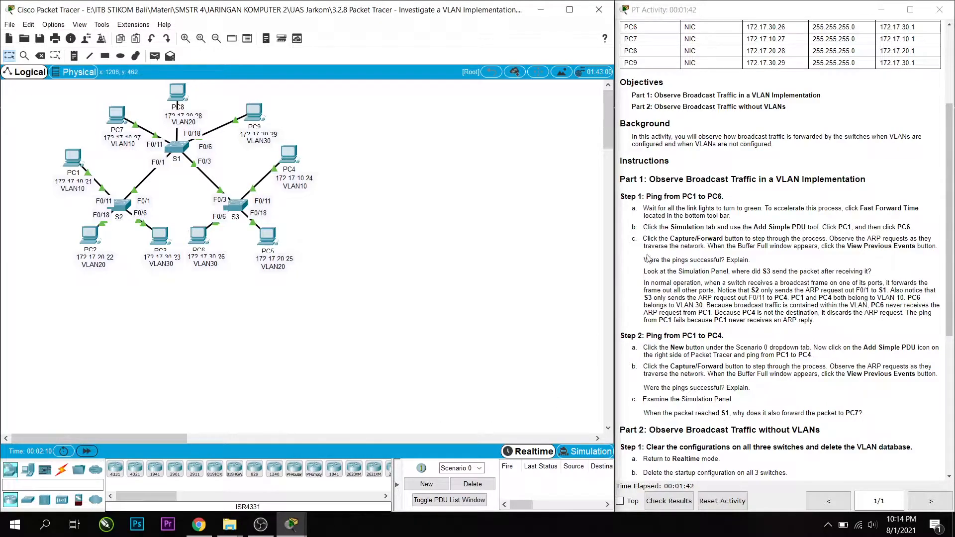
pyautogui.click(588, 451)
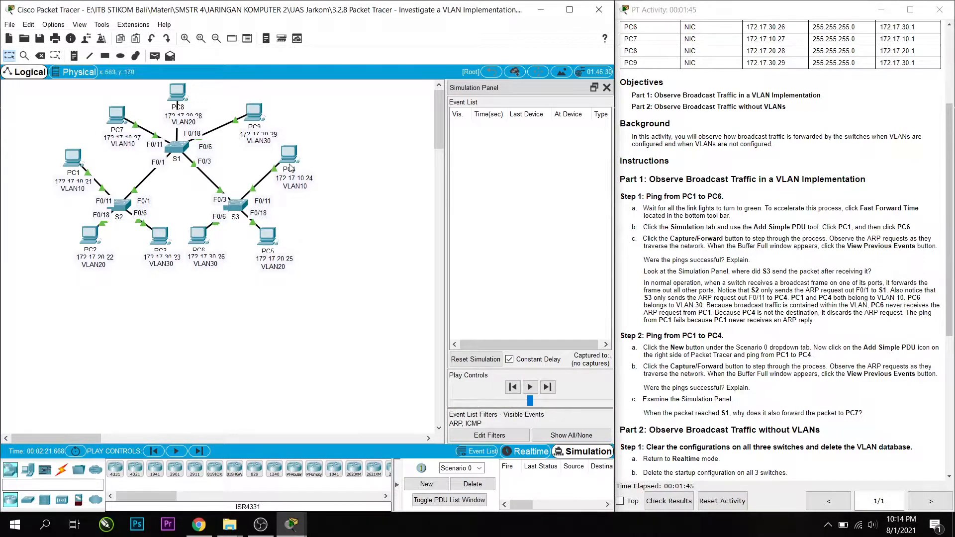
# Add a simple PDU from PC1 to PC6.
pyautogui.click(154, 57)
pyautogui.click(73, 158)
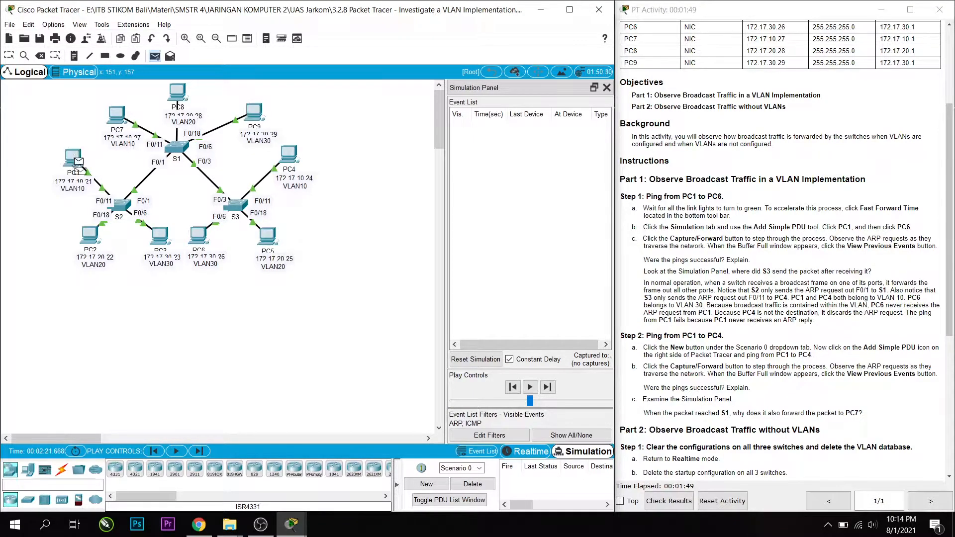
pyautogui.click(200, 236)
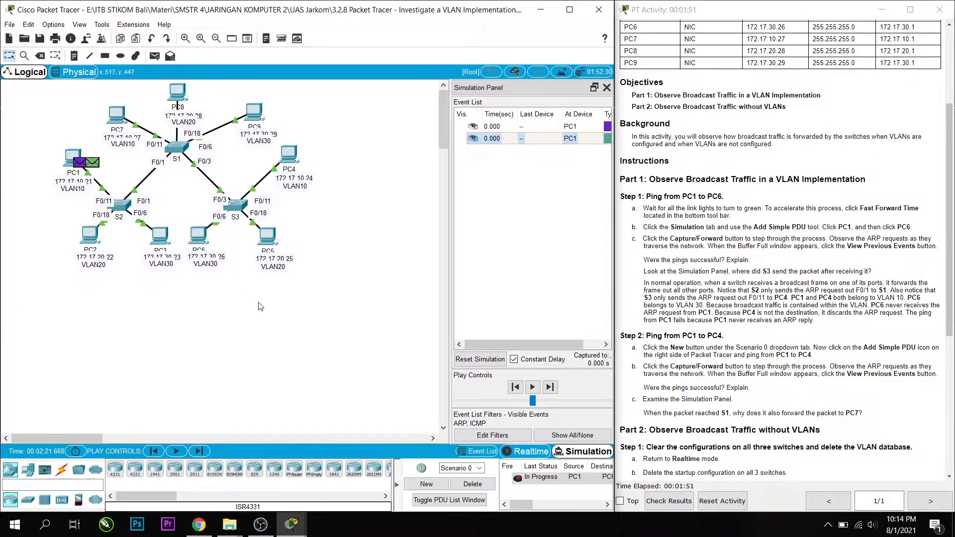
# Capture the PC1-to-PC6 ping forward one event at a time until the 2.000 s event at PC1.
pyautogui.click(196, 452)
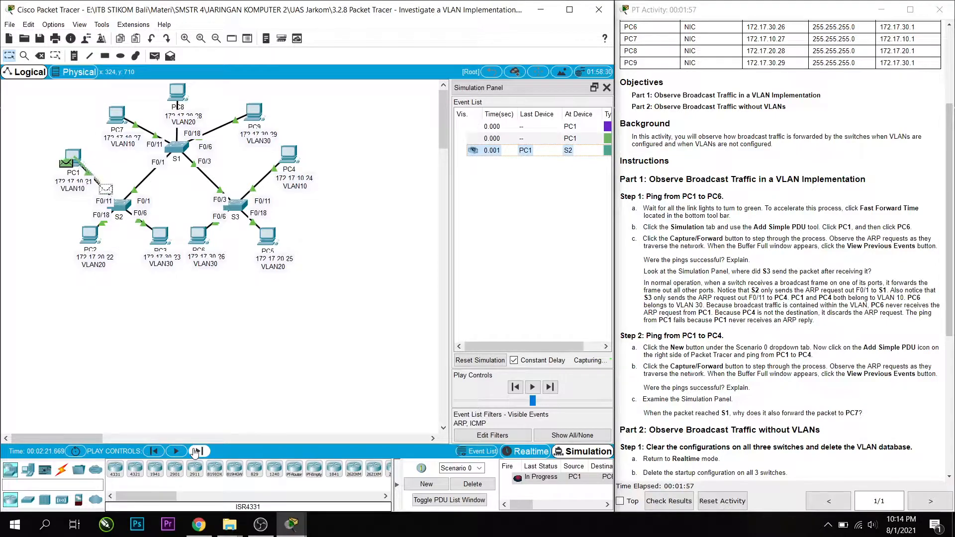
pyautogui.click(196, 452)
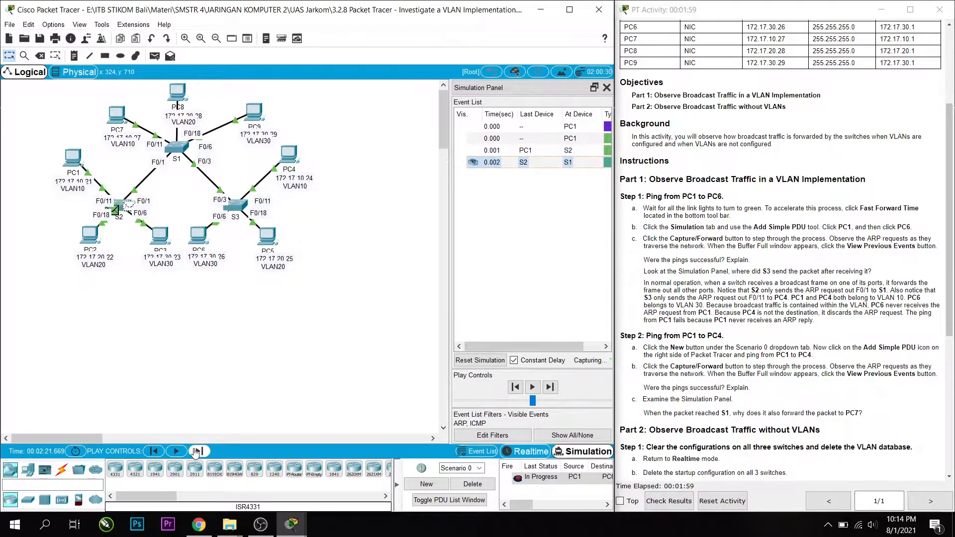
pyautogui.click(195, 452)
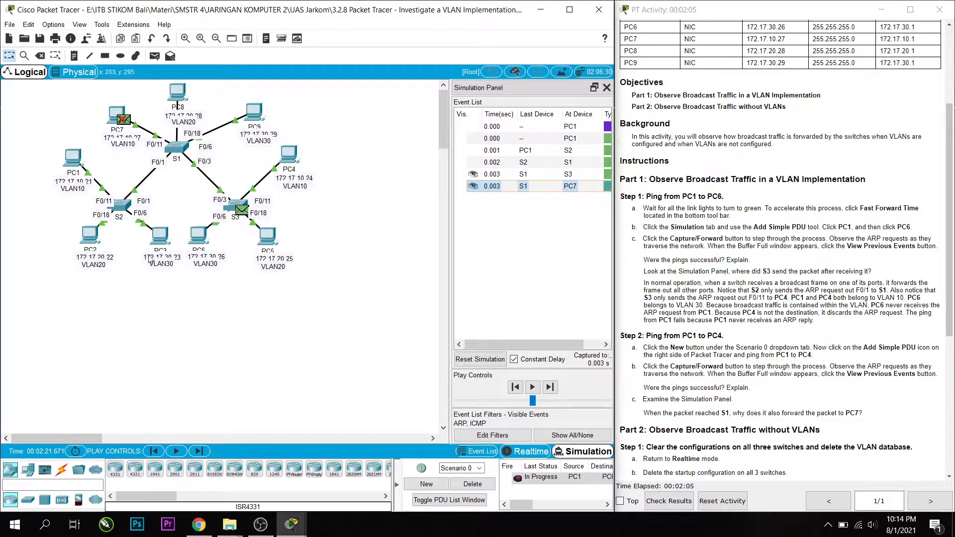
pyautogui.click(200, 453)
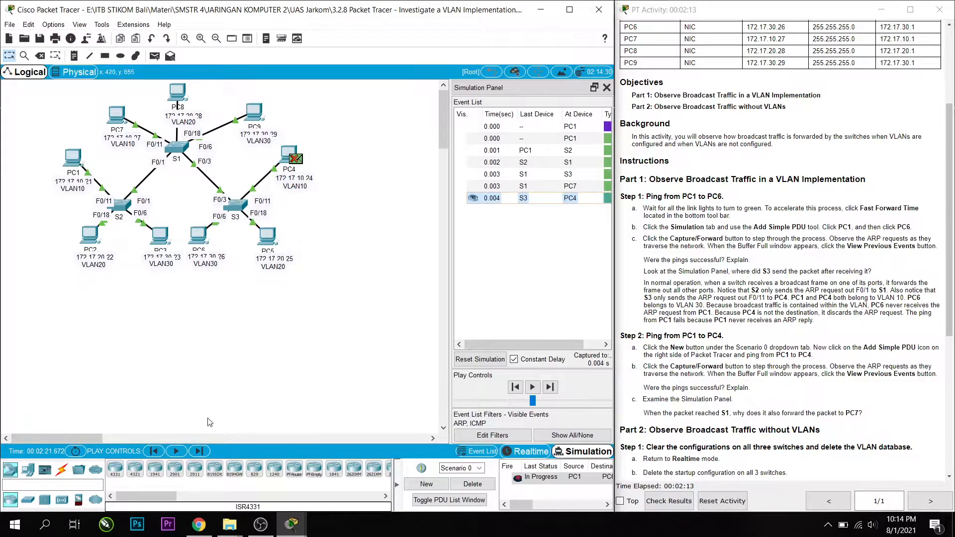
pyautogui.click(204, 451)
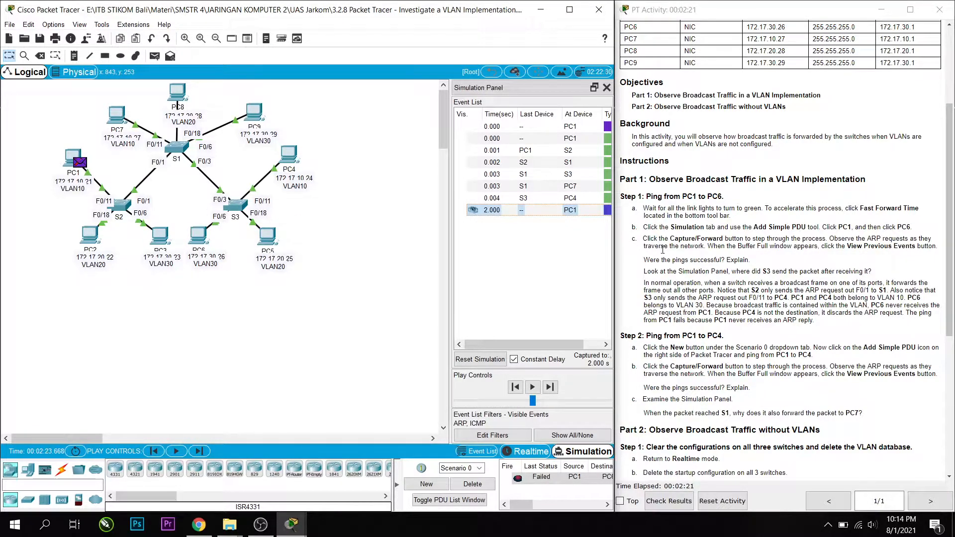
# Step back through the captured events and replay the last hop to check where S3 sends the packet after receiving it.
pyautogui.moveTo(645, 259); pyautogui.dragTo(765, 263)
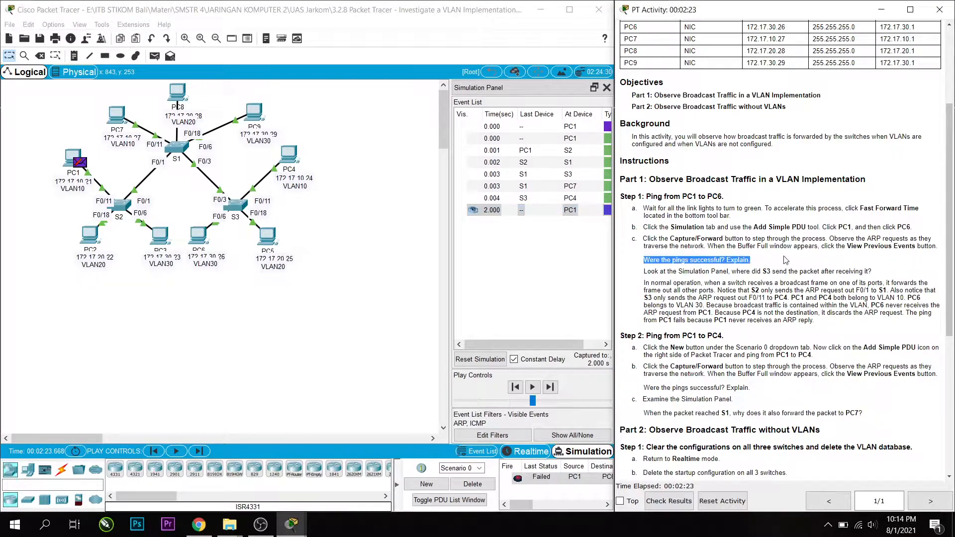
pyautogui.click(785, 260)
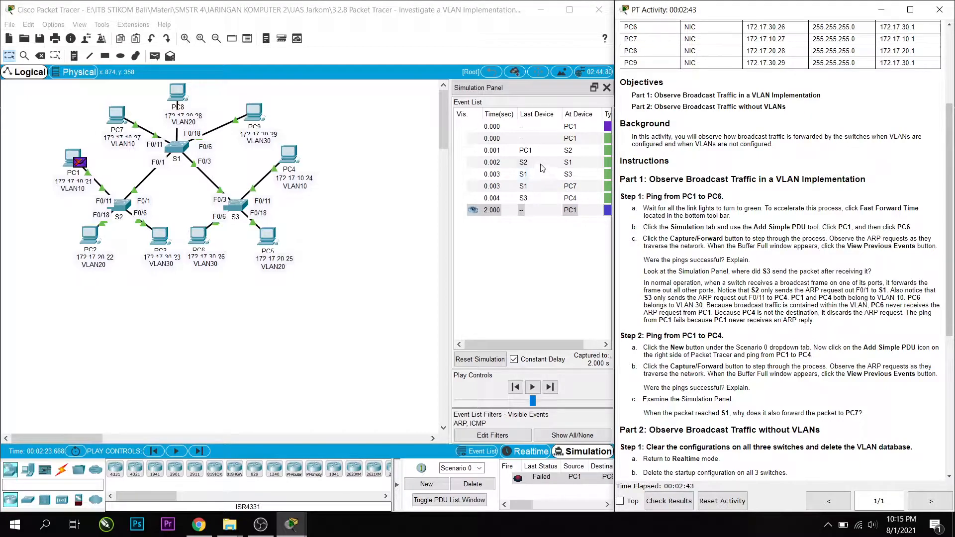
pyautogui.click(516, 390)
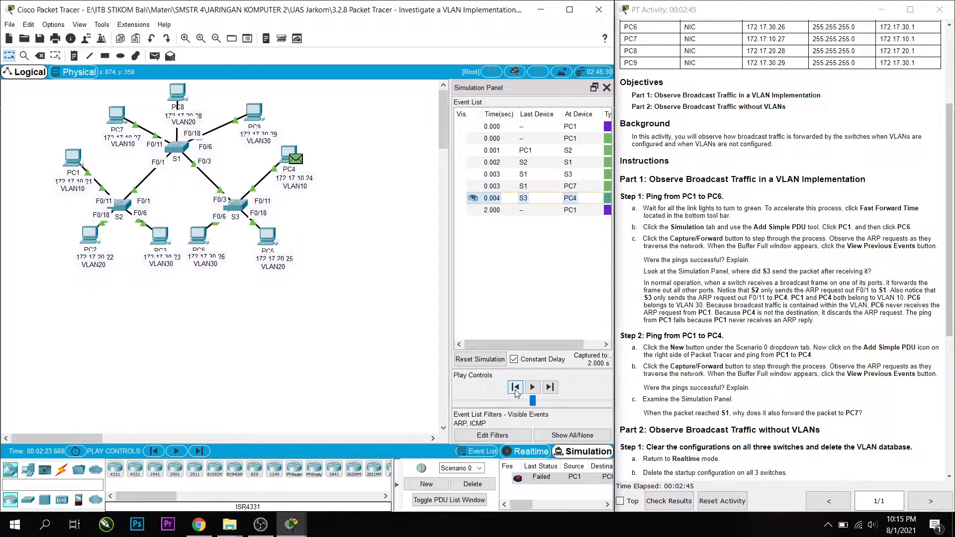
pyautogui.click(515, 389)
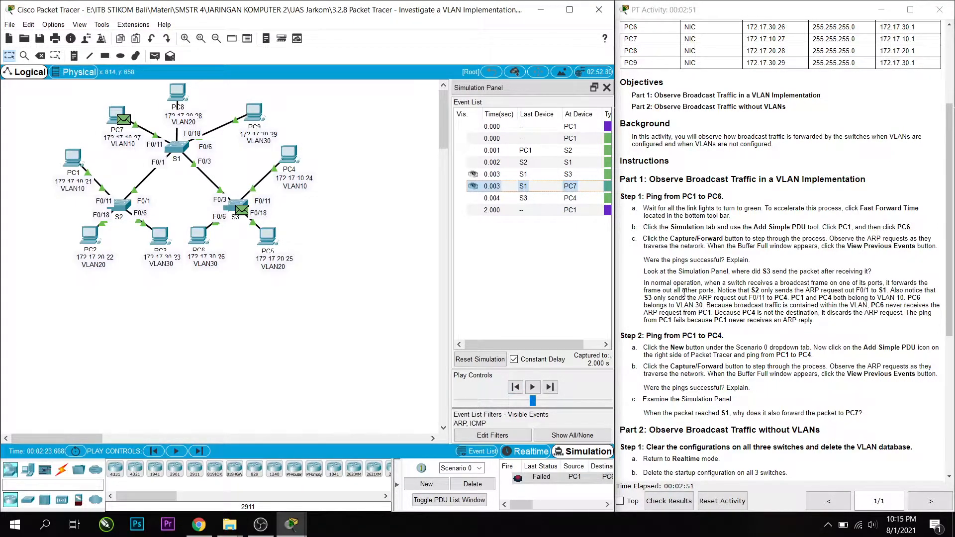
pyautogui.moveTo(681, 271); pyautogui.dragTo(813, 269)
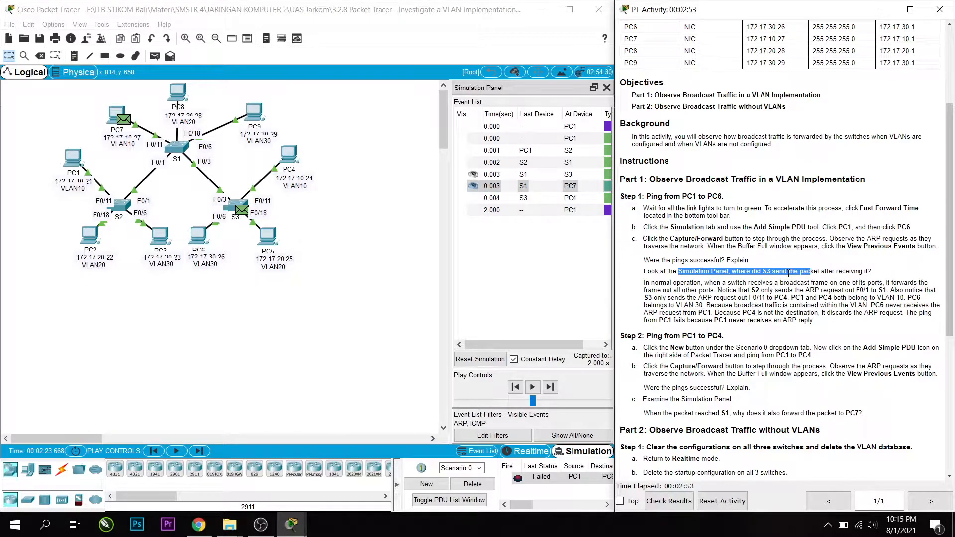
pyautogui.click(200, 451)
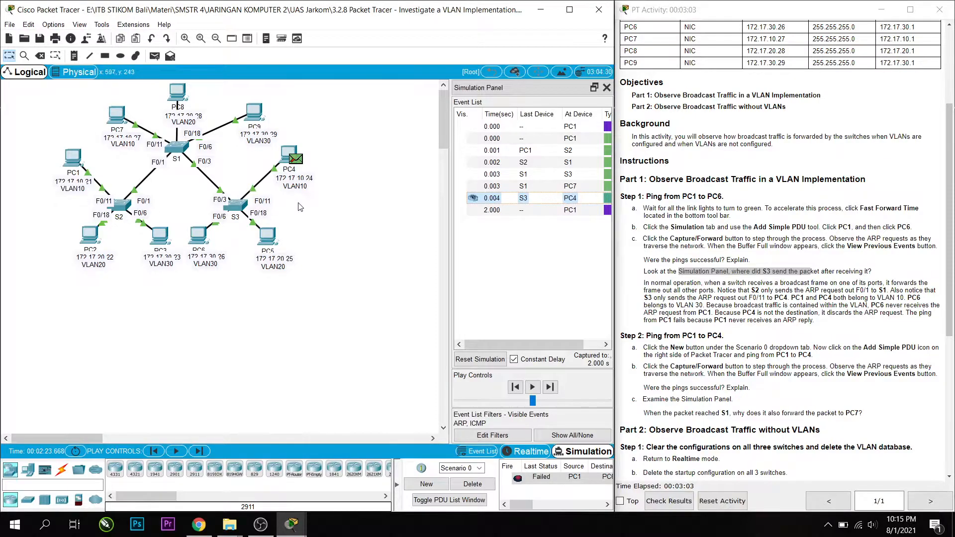
# Rewind to the event at S2, replay the hop to S1, and compare it with the explanation of broadcast forwarding.
pyautogui.click(157, 453)
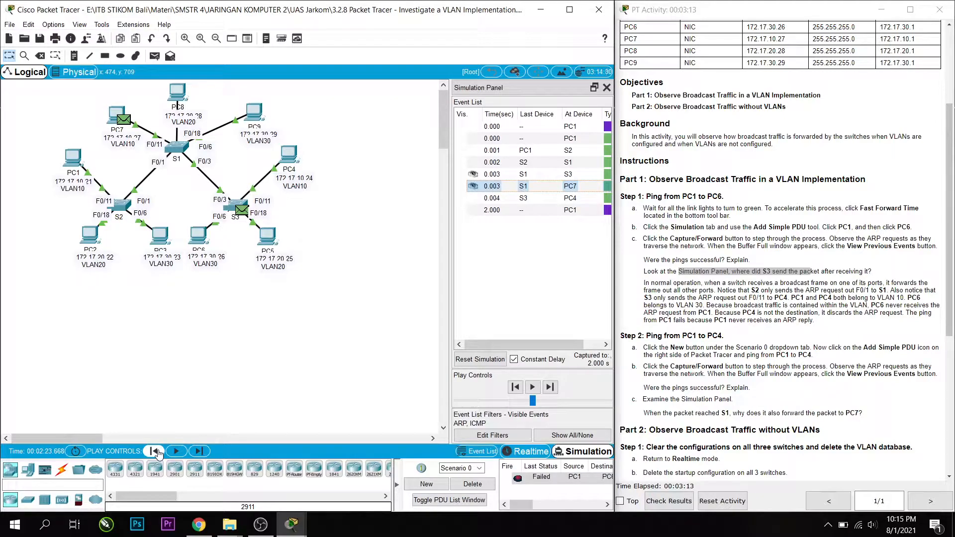
pyautogui.click(155, 452)
pyautogui.click(155, 452)
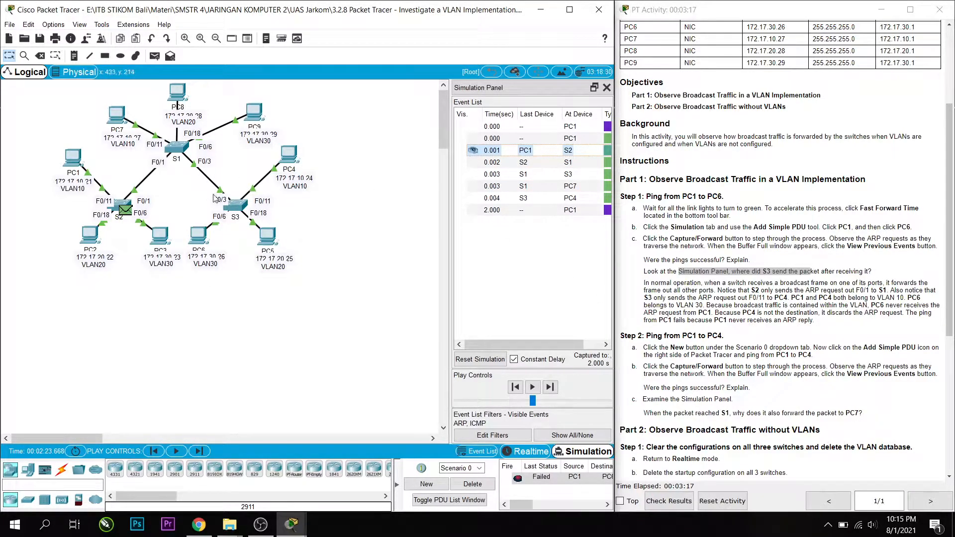
pyautogui.click(198, 452)
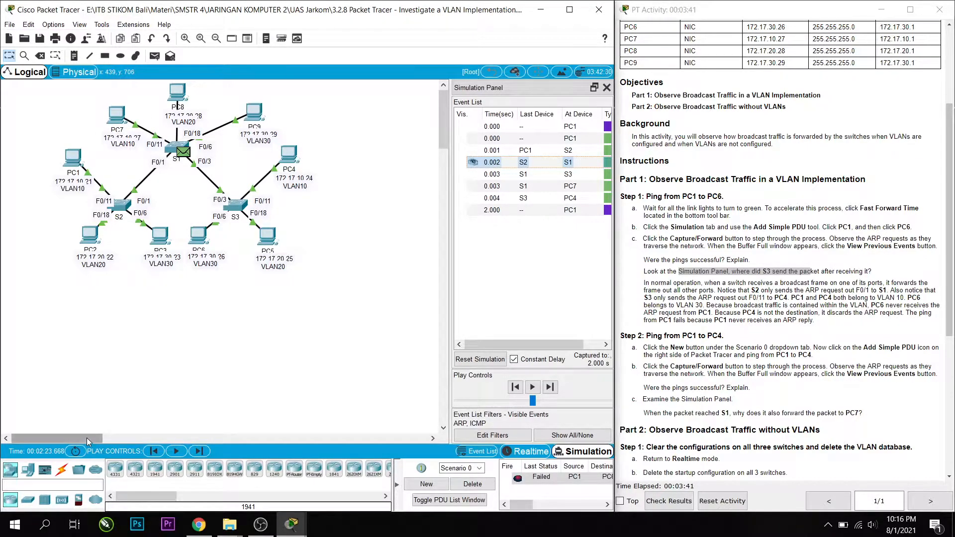
pyautogui.moveTo(69, 163)
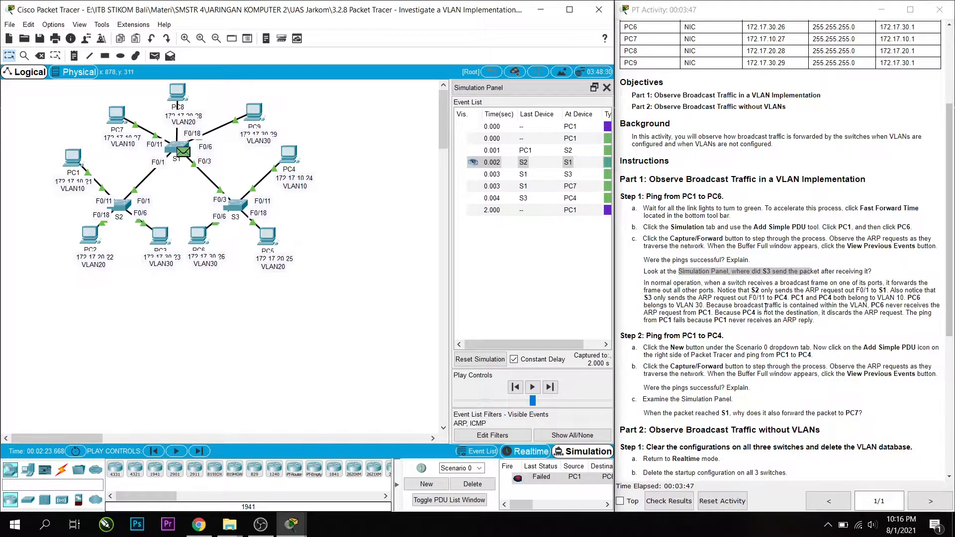
pyautogui.moveTo(677, 284); pyautogui.dragTo(750, 291)
pyautogui.click(779, 329)
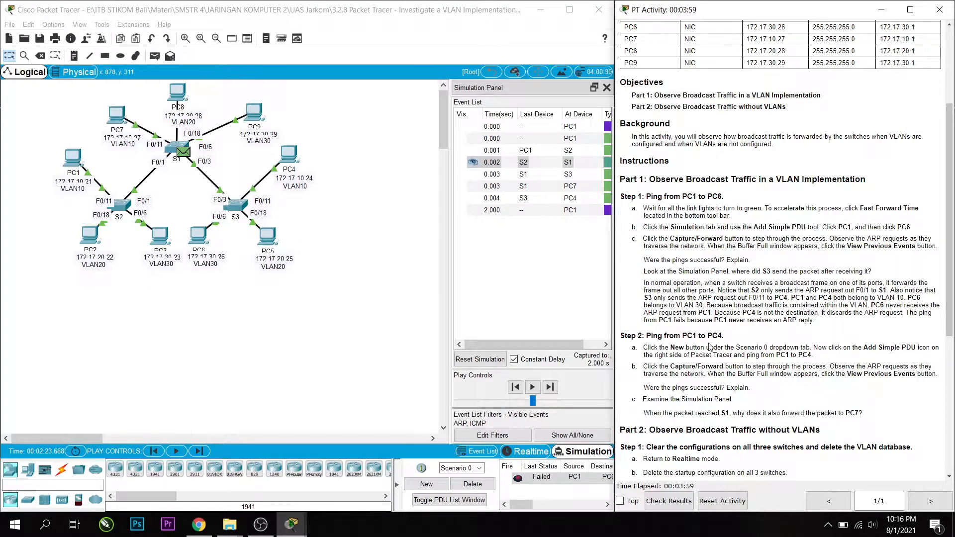
# Create a new scenario and add a simple PDU from PC1 to PC4.
pyautogui.moveTo(712, 347); pyautogui.dragTo(789, 355)
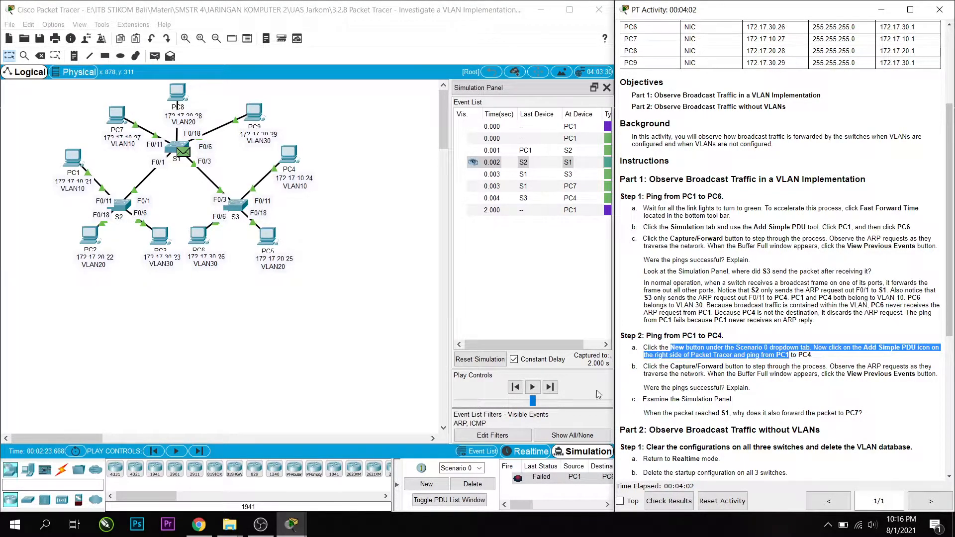
pyautogui.click(441, 482)
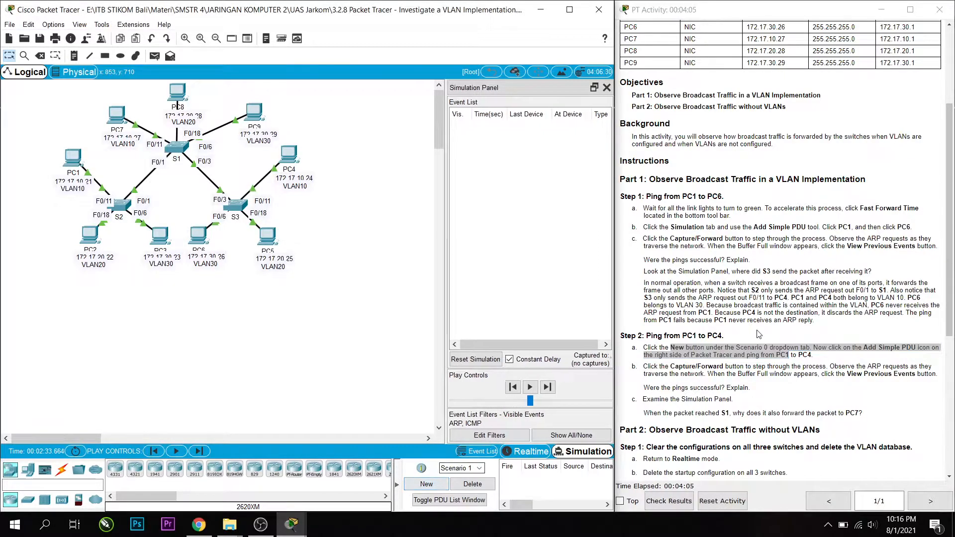
pyautogui.click(831, 357)
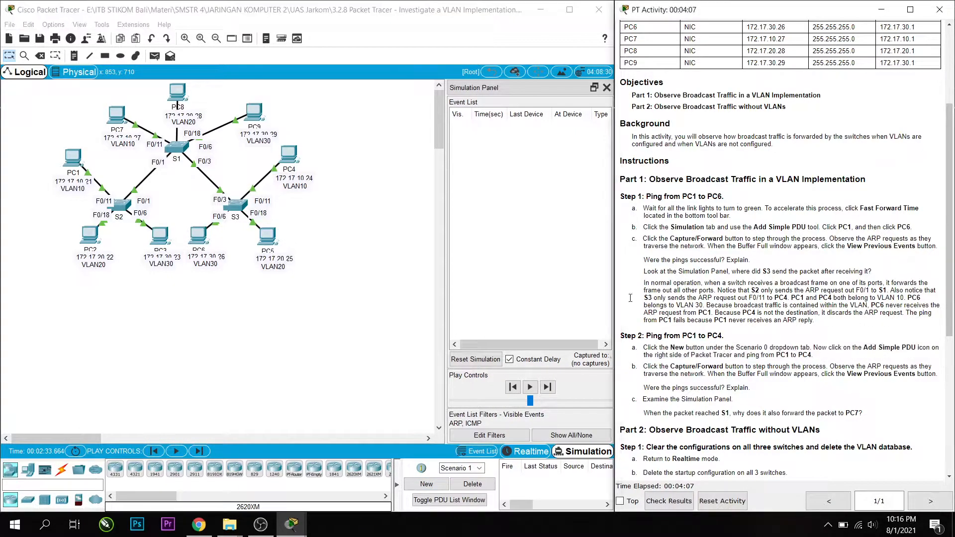
pyautogui.click(154, 56)
pyautogui.click(71, 156)
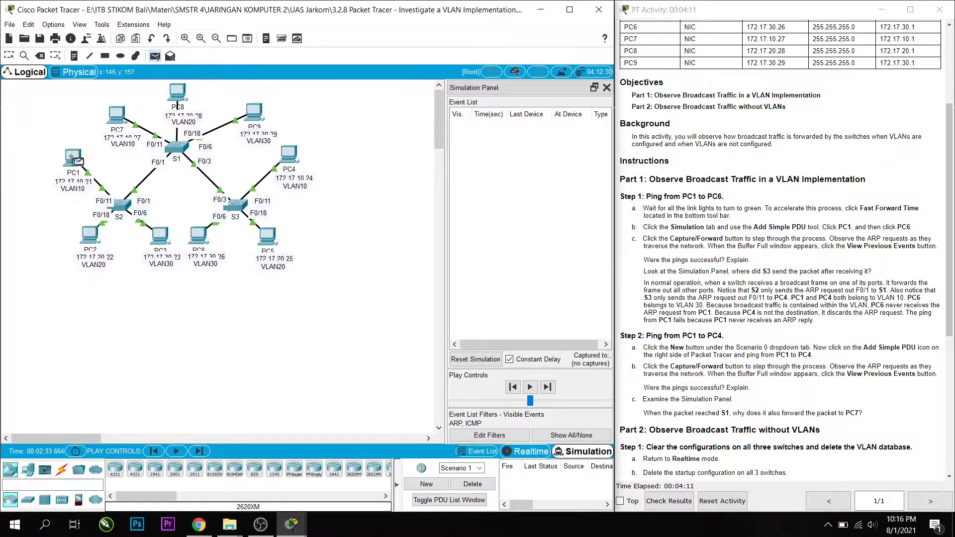
pyautogui.click(291, 157)
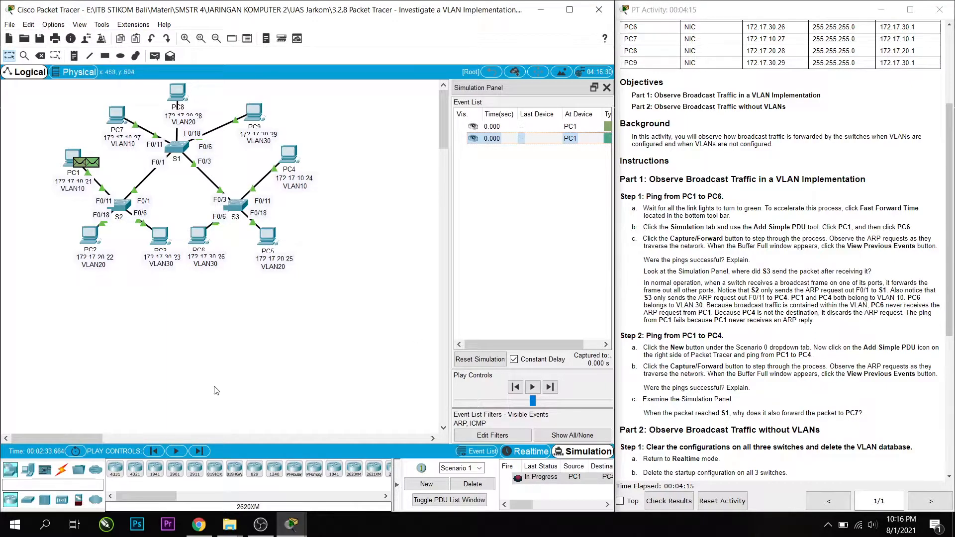
# Capture the PC1-to-PC4 ping forward event by event until the ARP reply gets back to PC1.
pyautogui.click(200, 451)
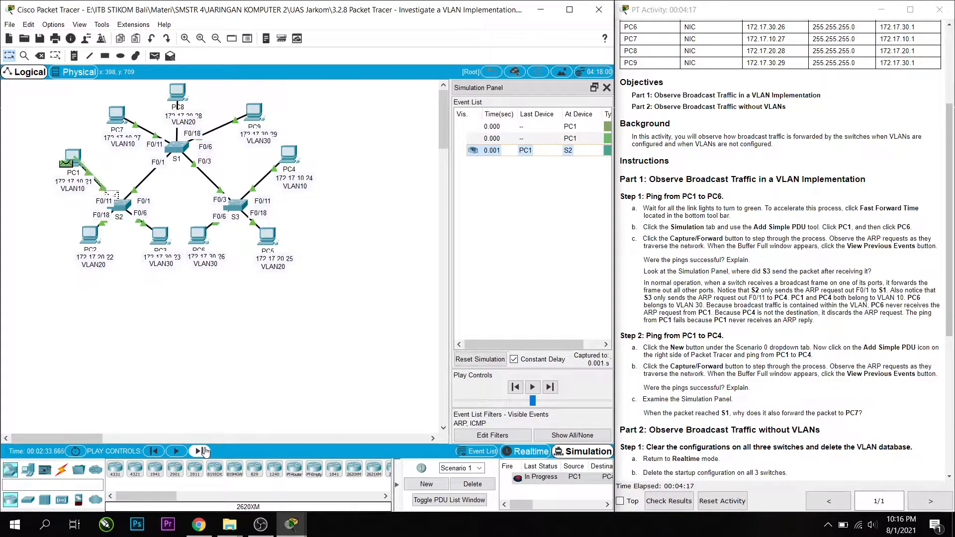
pyautogui.click(205, 451)
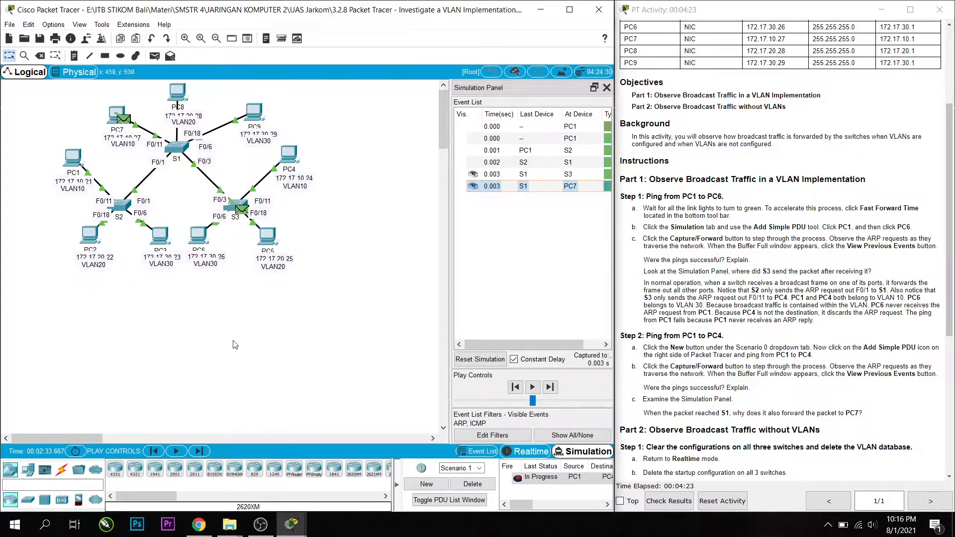
pyautogui.click(199, 451)
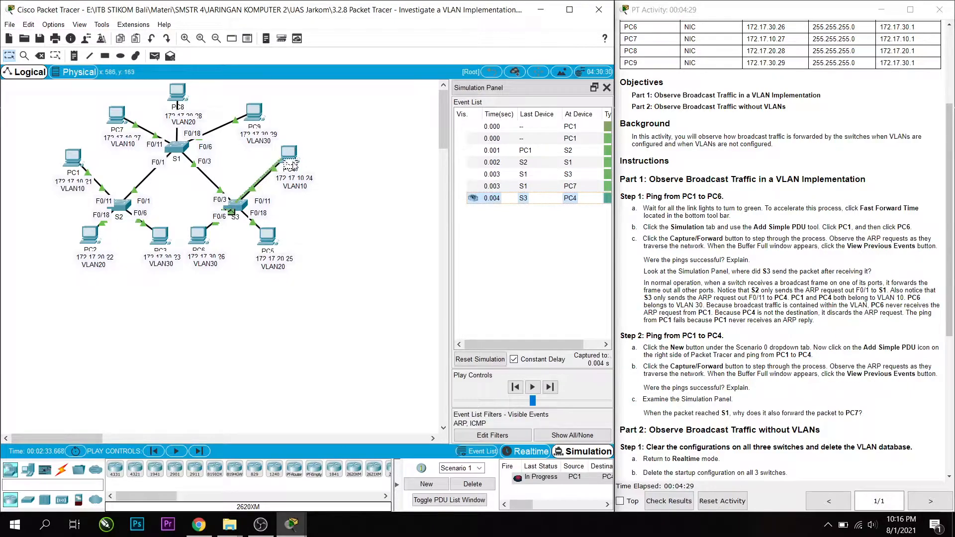
pyautogui.click(203, 451)
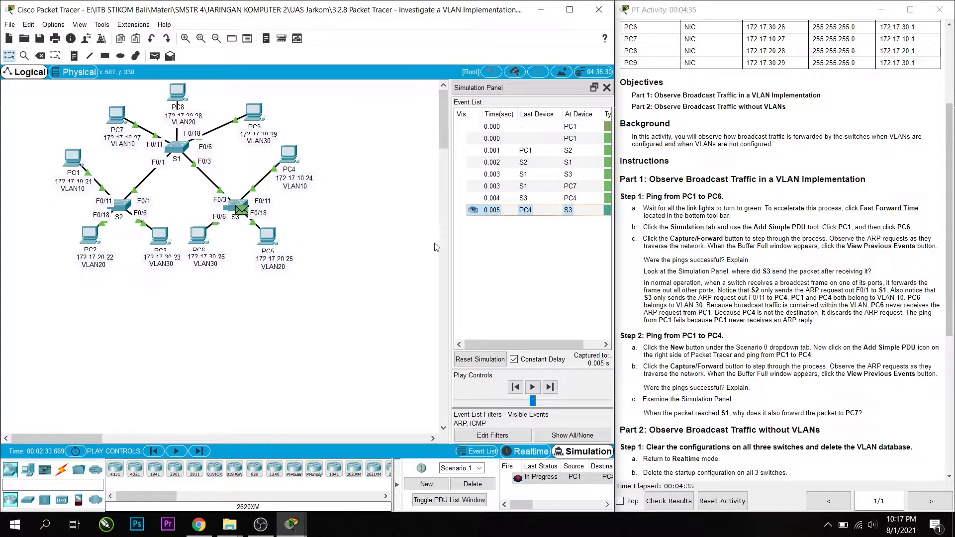
pyautogui.click(198, 451)
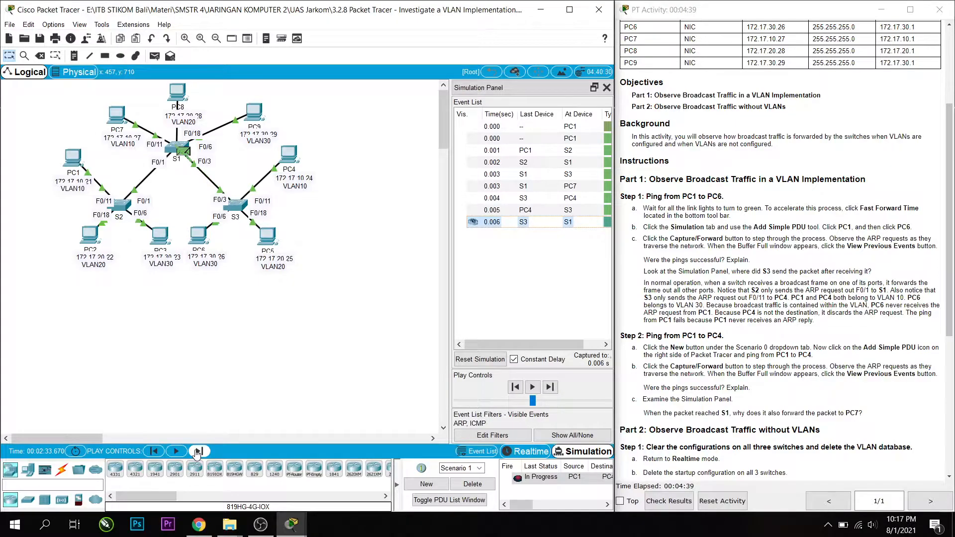
pyautogui.click(197, 451)
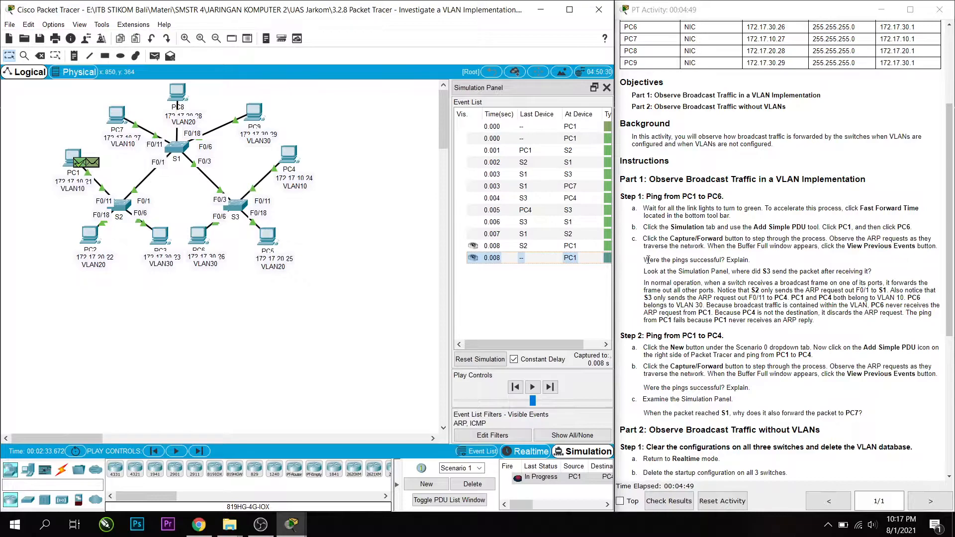
# Review the activity's questions on whether the PC1-to-PC6 and PC1-to-PC4 pings were successful.
pyautogui.moveTo(648, 259); pyautogui.dragTo(750, 259)
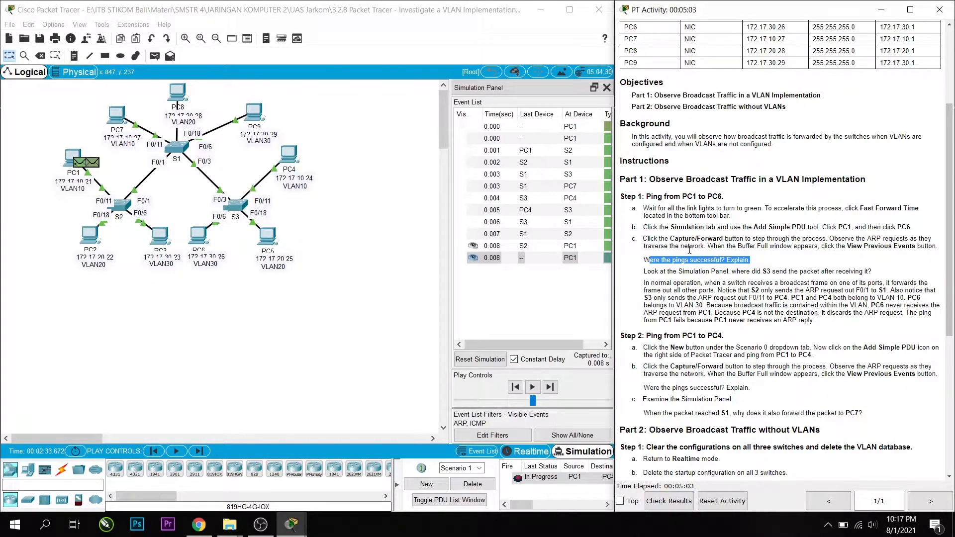
pyautogui.scroll(-3, 687, 245)
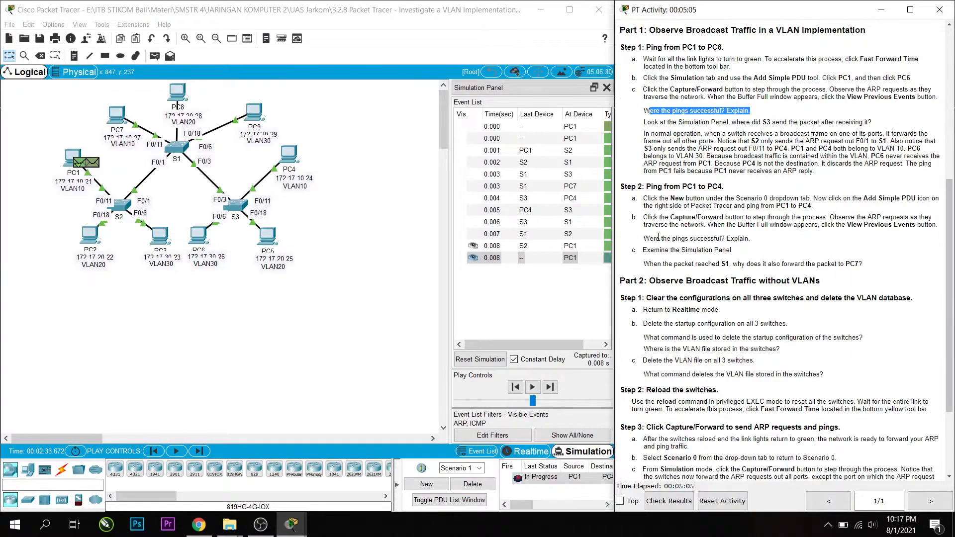
pyautogui.moveTo(649, 238); pyautogui.dragTo(750, 238)
pyautogui.scroll(-1, 708, 247)
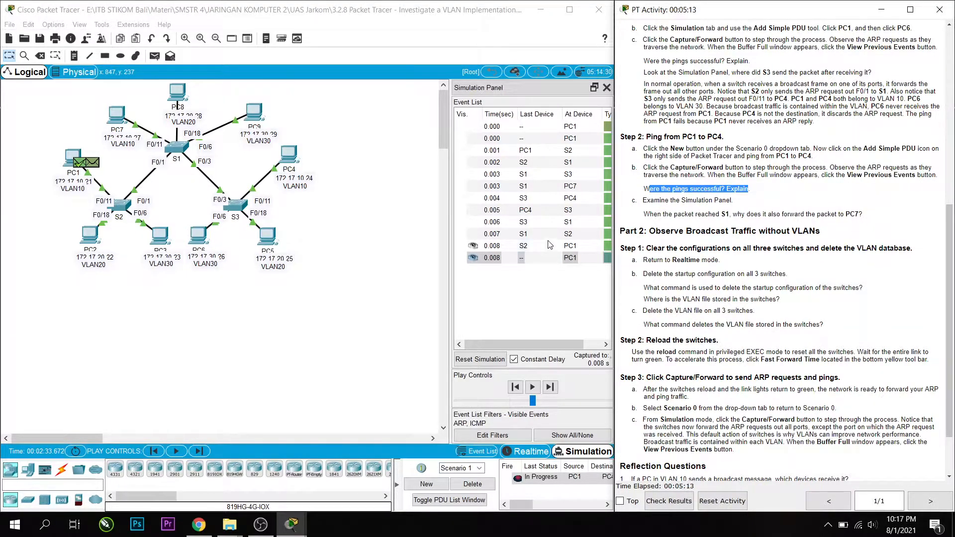
# Inspect the PDU details at PC7, and rewind the captured events to S1 to examine its forwarding to PC7 and S3.
pyautogui.click(529, 191)
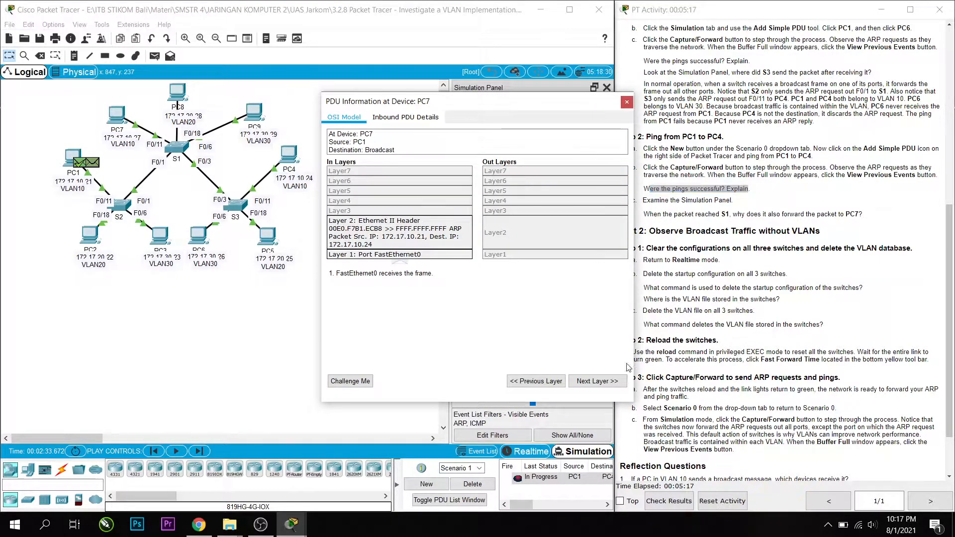
pyautogui.click(627, 102)
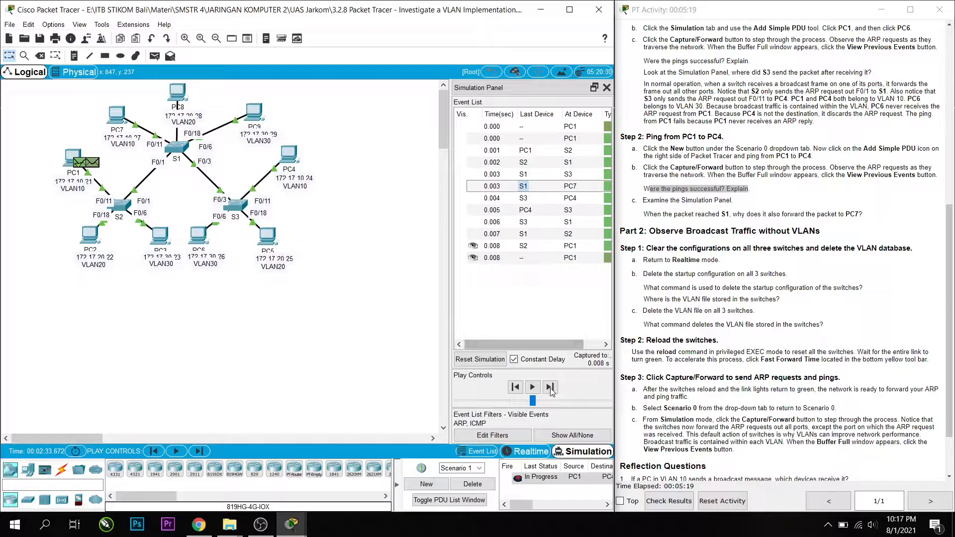
pyautogui.click(515, 387)
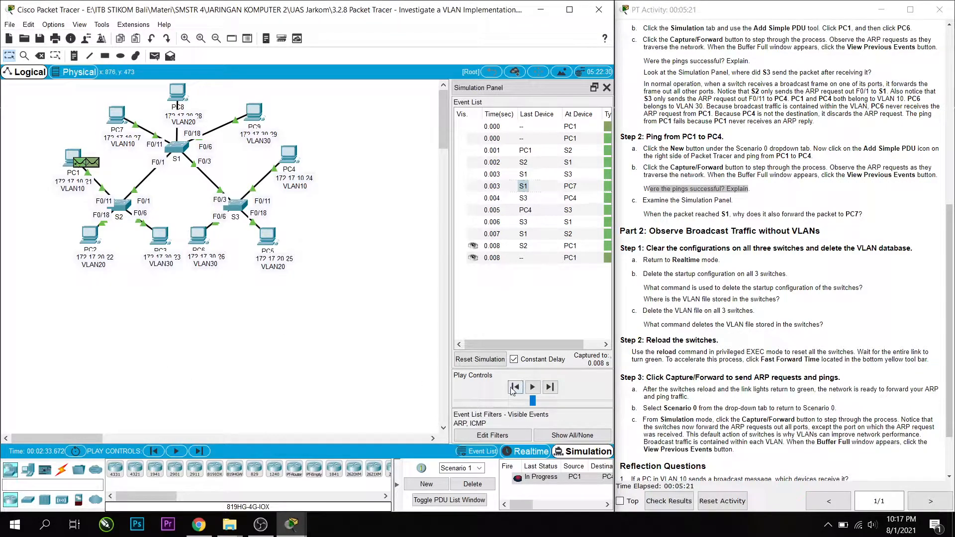
pyautogui.click(515, 387)
pyautogui.click(515, 388)
pyautogui.click(515, 387)
pyautogui.click(515, 388)
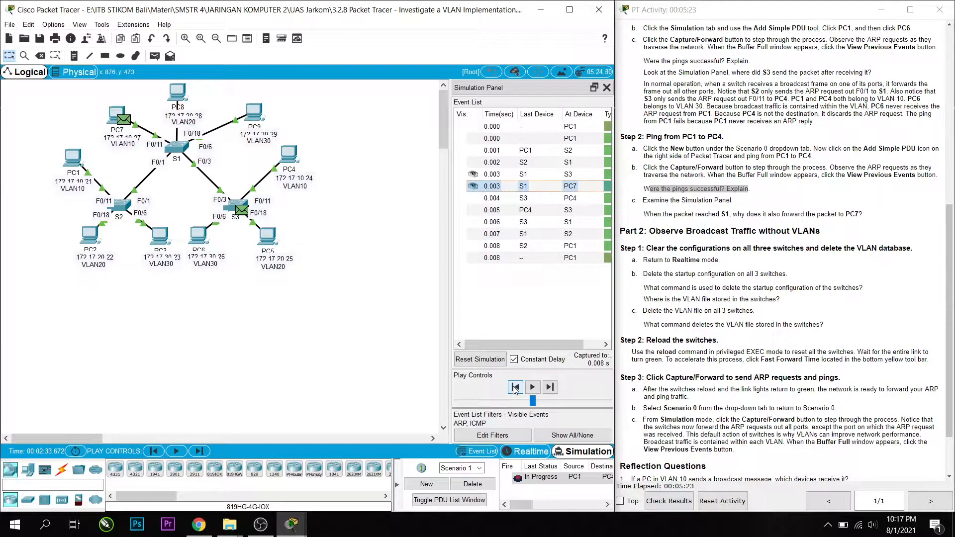
pyautogui.click(515, 389)
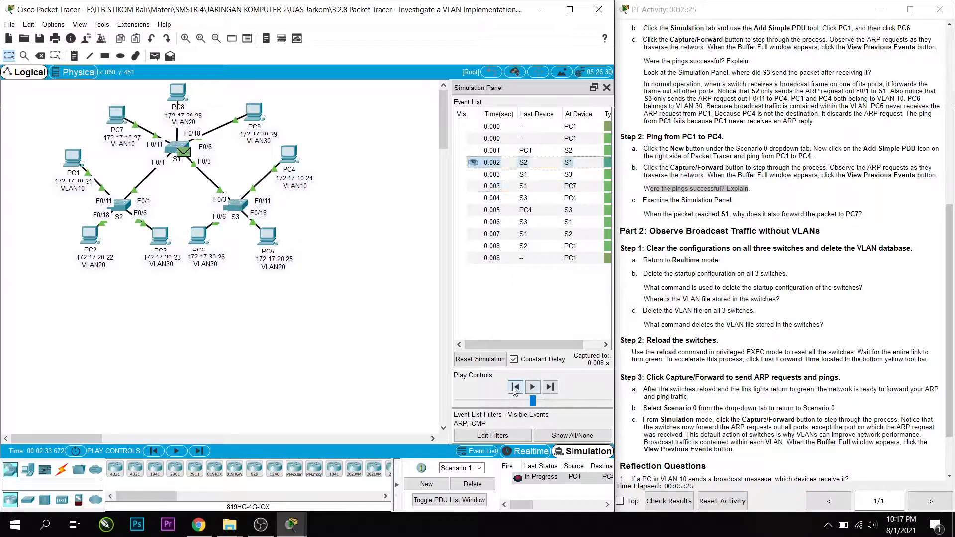
pyautogui.click(199, 453)
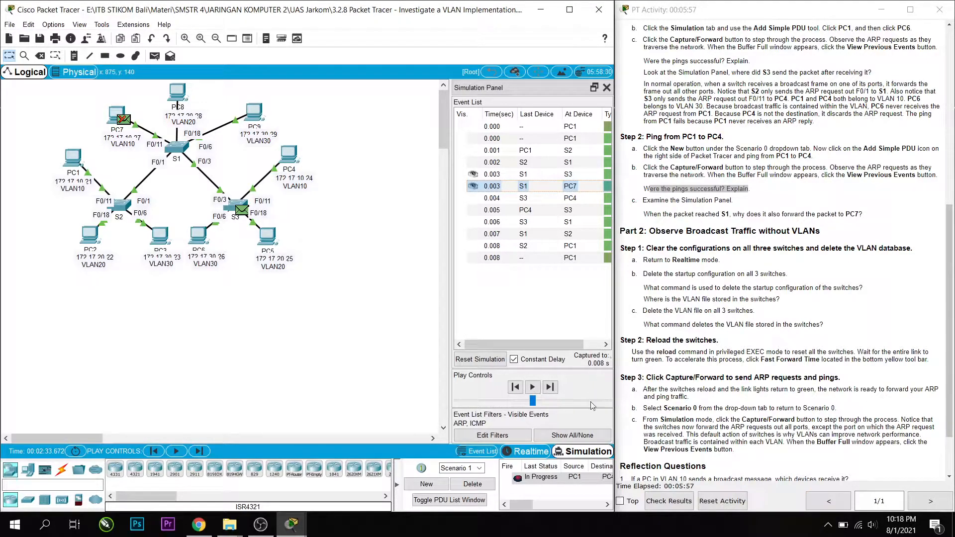
# Return to Realtime mode and enter privileged EXEC mode on switch S2's command line.
pyautogui.click(526, 453)
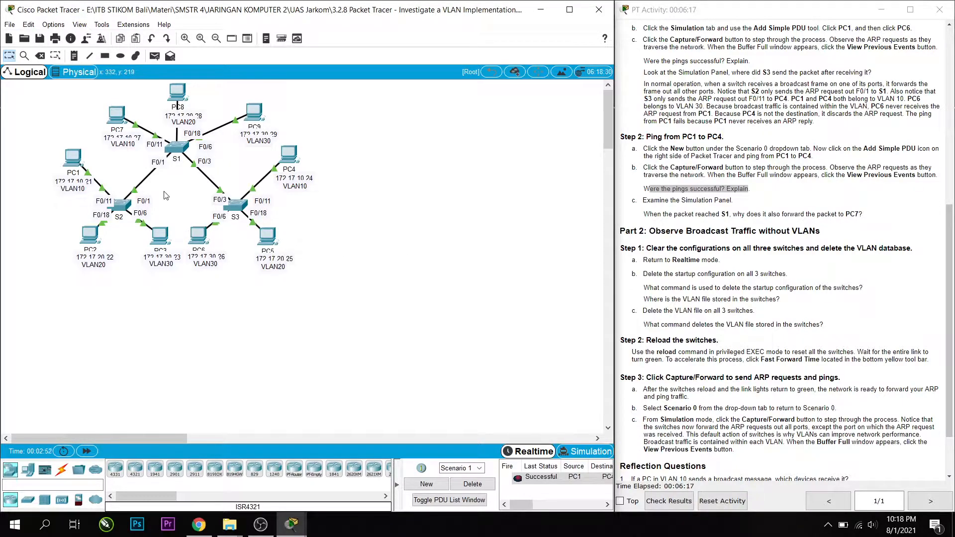
pyautogui.click(123, 207)
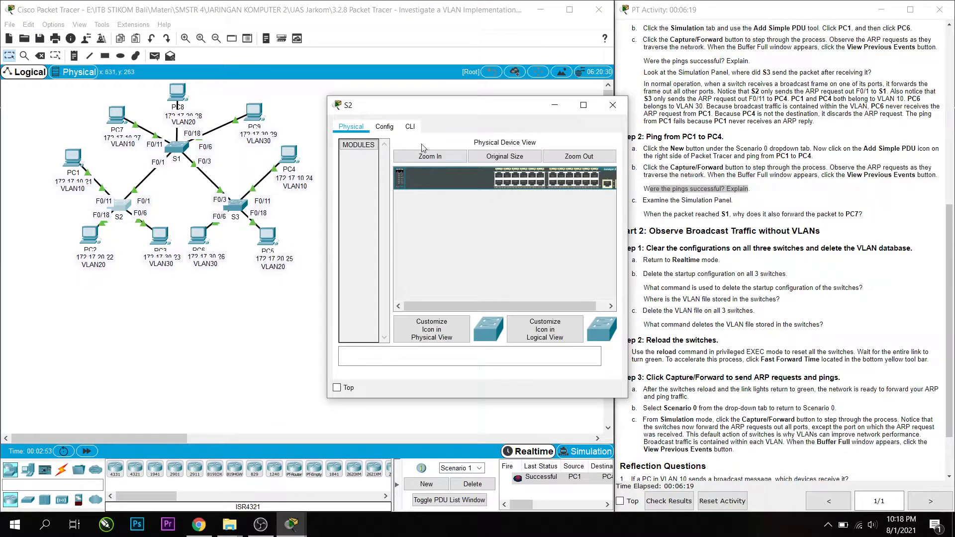
pyautogui.click(410, 127)
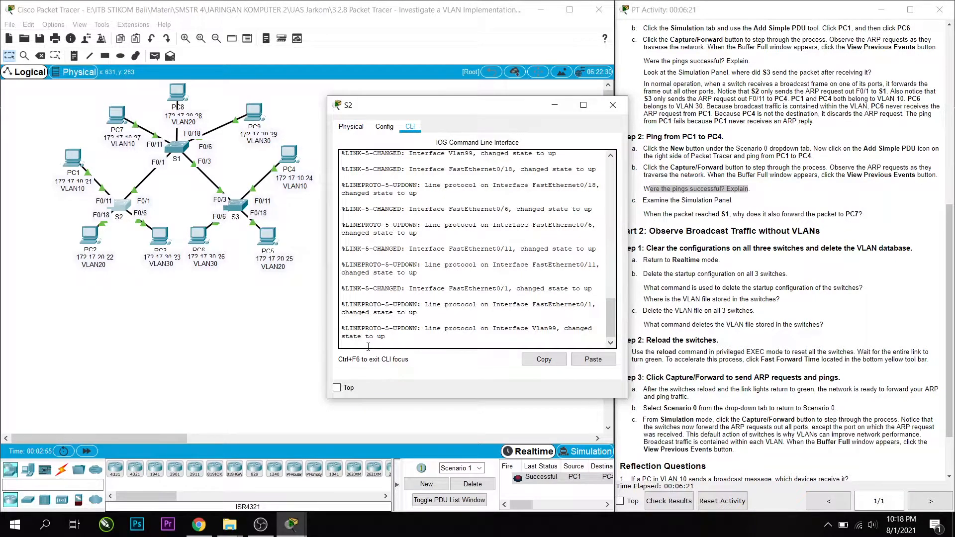
pyautogui.press('Return')
pyautogui.write('en')
pyautogui.press('Return')
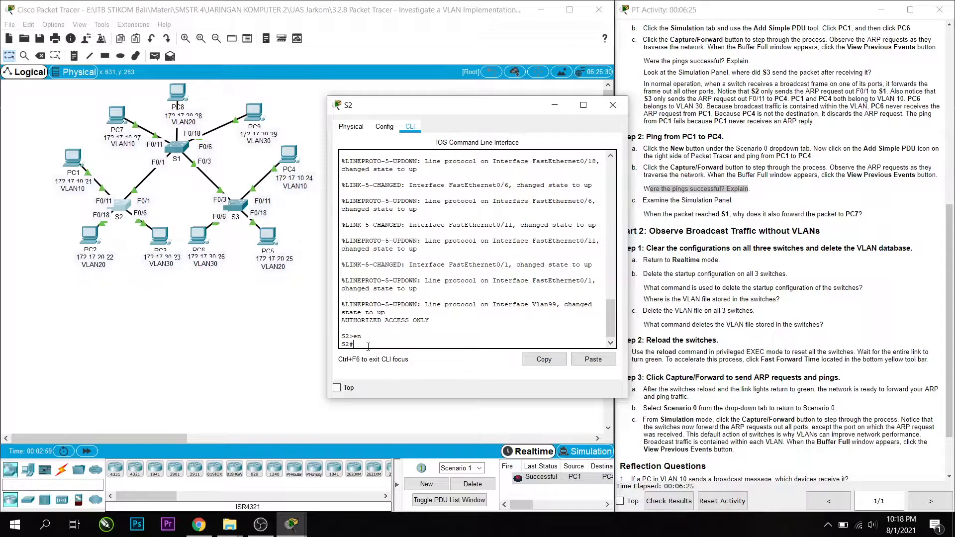
# Erase S2's startup configuration with erase startup-config and confirm the erasure.
pyautogui.write('erase startup-config')
pyautogui.press('Return')
pyautogui.press('Return')
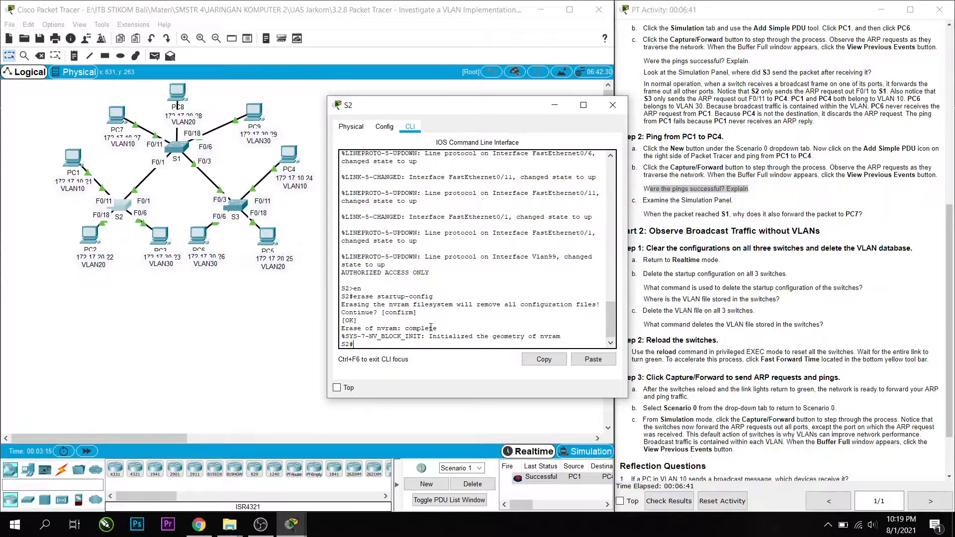
pyautogui.moveTo(348, 330); pyautogui.dragTo(462, 331)
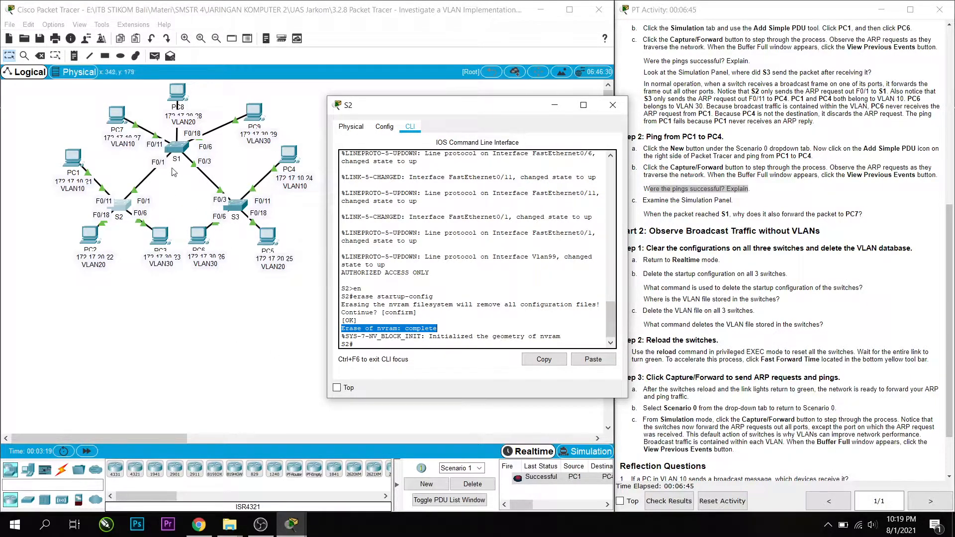
# On switch S1, enter privileged EXEC mode and run erase startup-config, confirming the erasure.
pyautogui.click(180, 149)
pyautogui.click(409, 126)
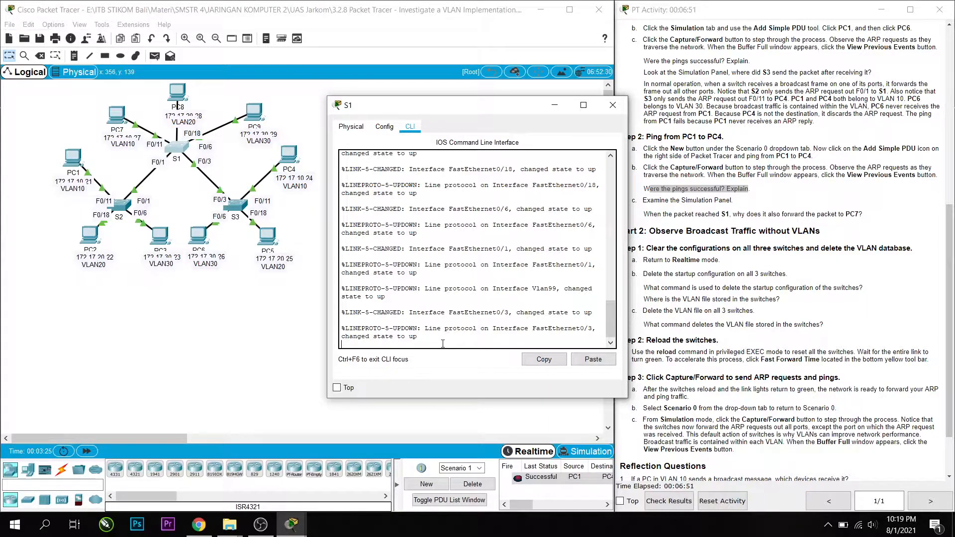
pyautogui.press('Return')
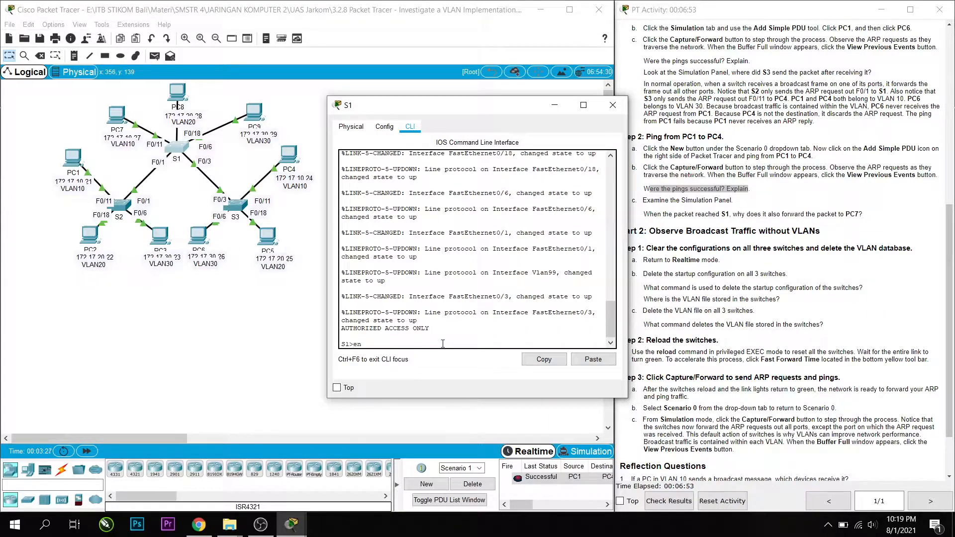
pyautogui.write('en')
pyautogui.press('Return')
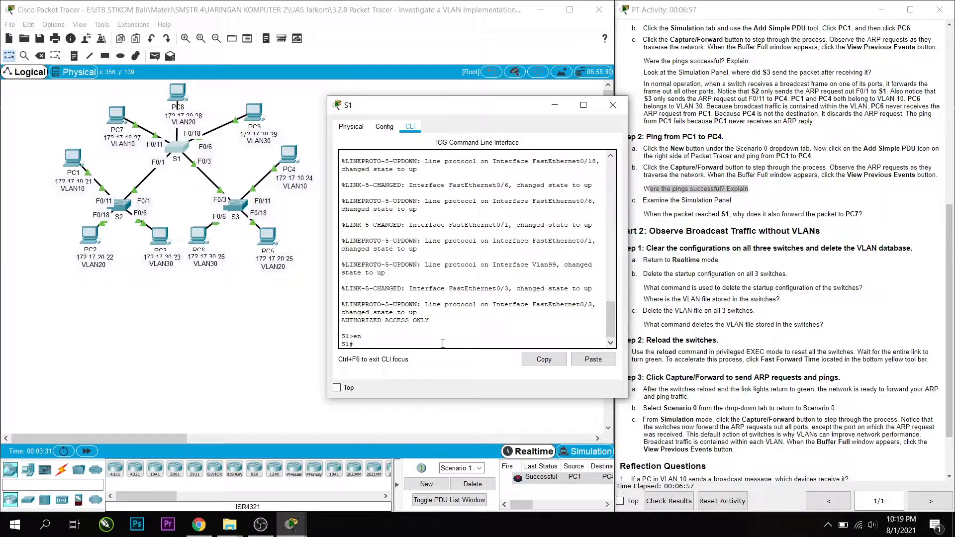
pyautogui.write('erase startup-config')
pyautogui.press('Return')
pyautogui.press('Return')
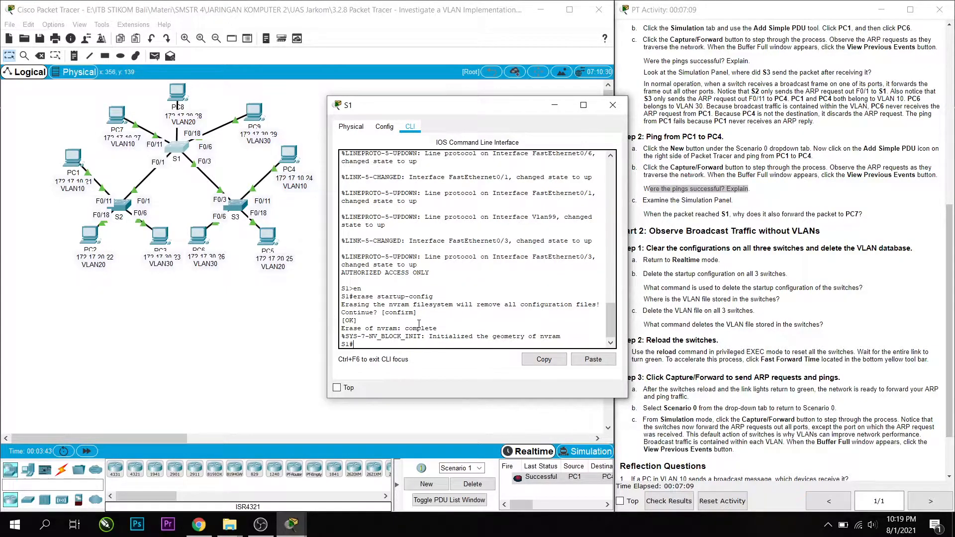
# On switch S3, enter privileged EXEC mode and run erase startup-config, confirming the erasure.
pyautogui.click(237, 205)
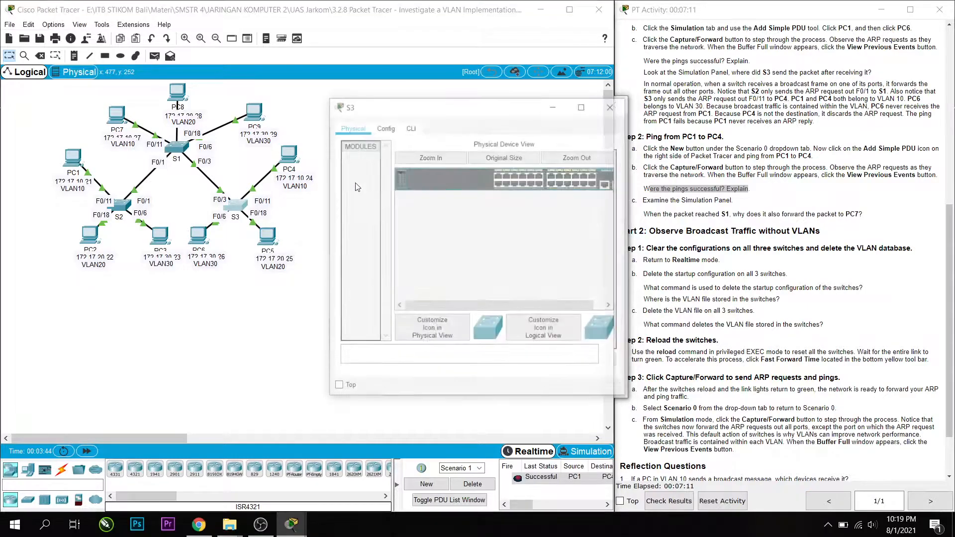
pyautogui.click(410, 127)
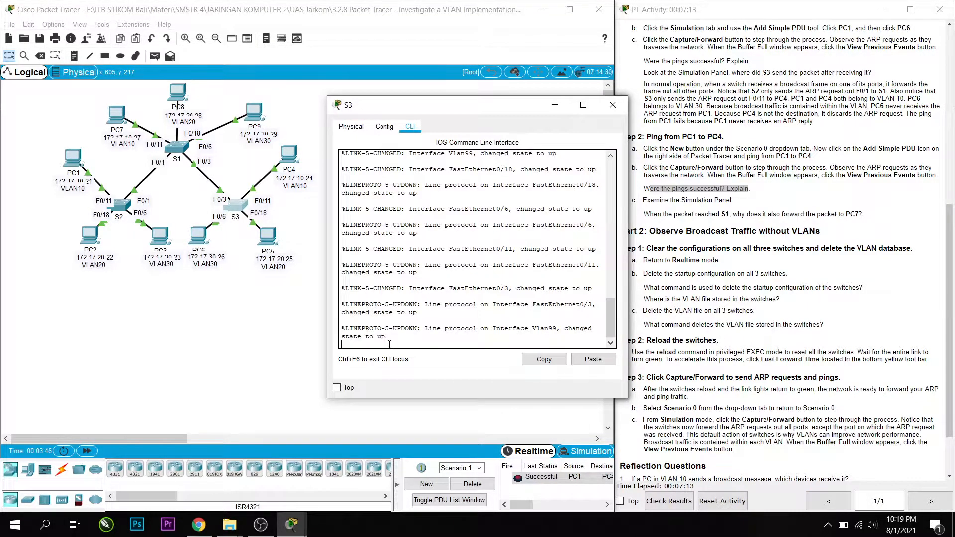
pyautogui.press('Return')
pyautogui.write('en')
pyautogui.press('Return')
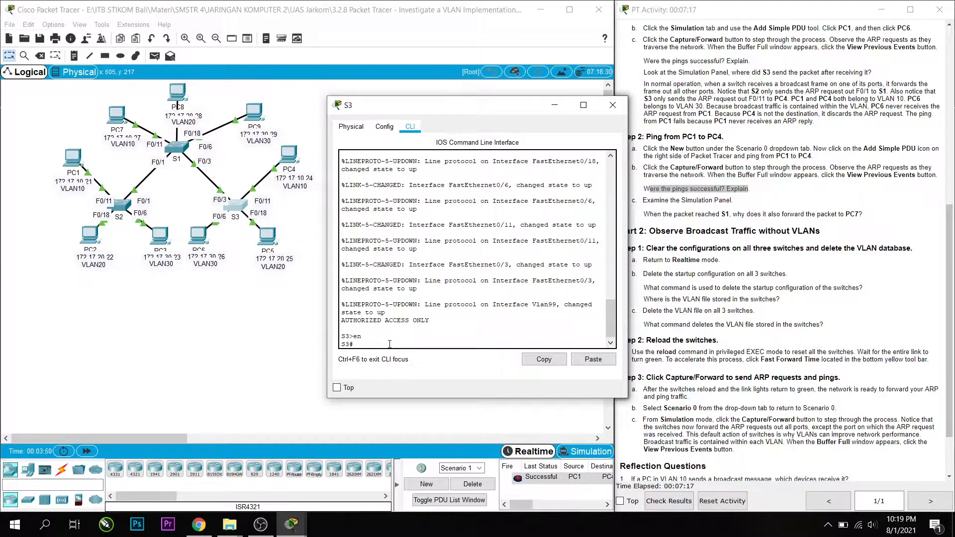
pyautogui.write('erase startup-configu')
pyautogui.press('Return')
pyautogui.press('Return')
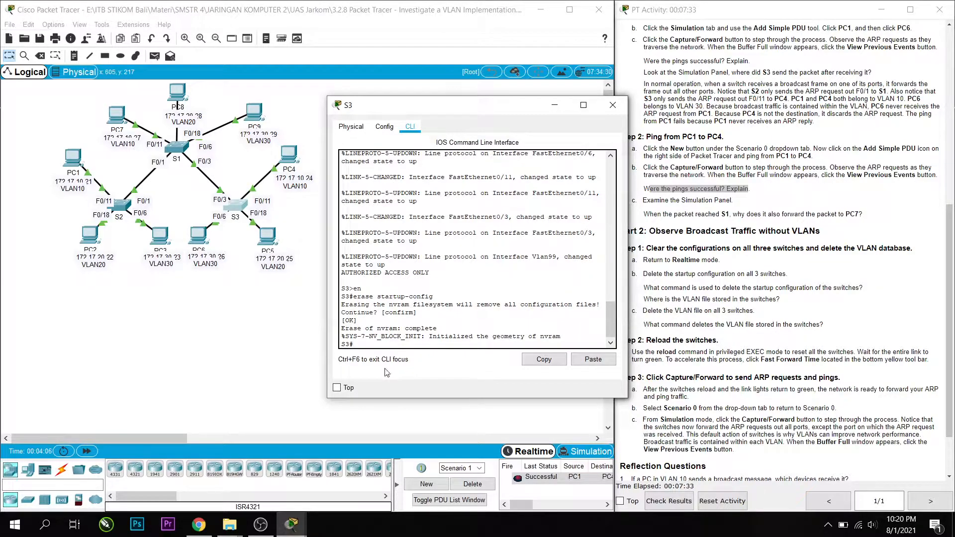
# Close the open switch configuration windows to clear the view of the topology.
pyautogui.click(613, 105)
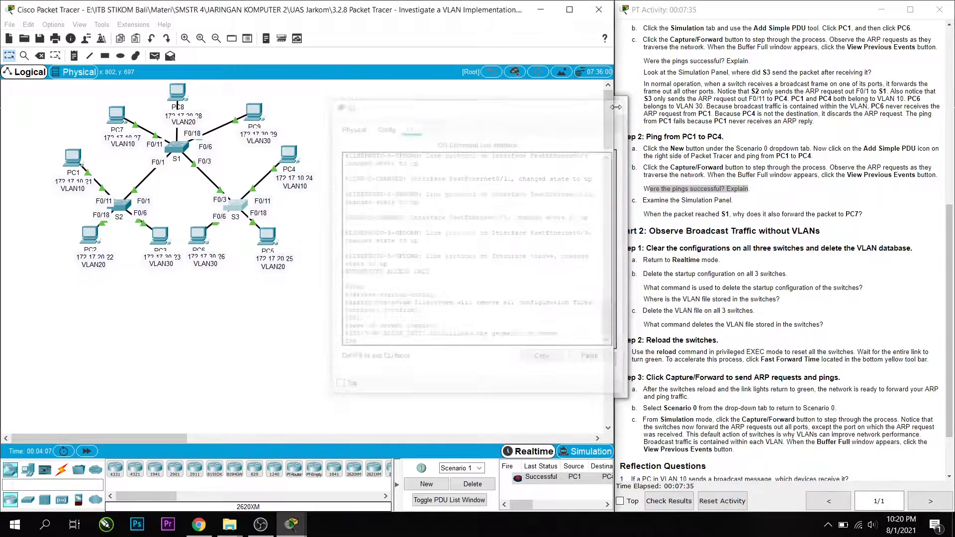
pyautogui.moveTo(291, 525)
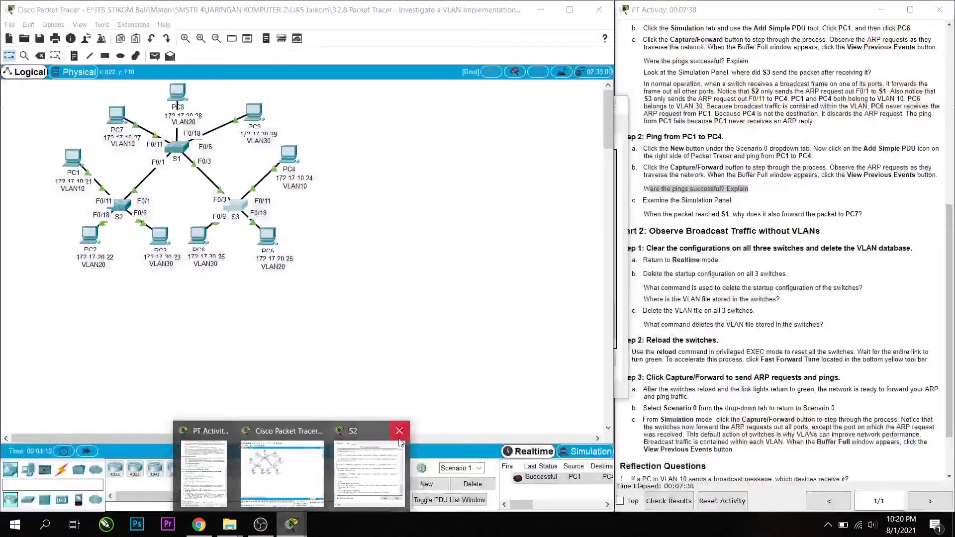
pyautogui.click(399, 431)
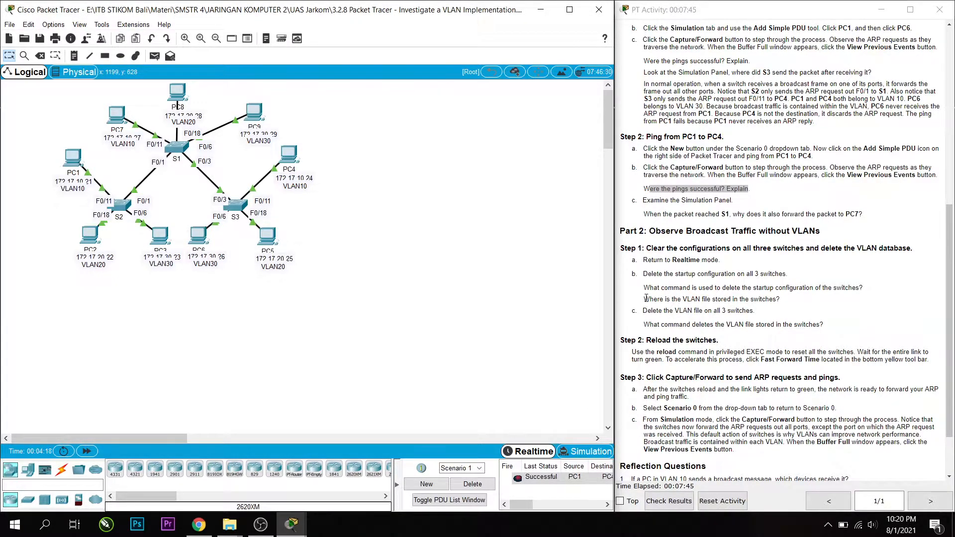
# Check where the VLAN file is stored by running show flash: on S2.
pyautogui.moveTo(646, 299); pyautogui.dragTo(780, 300)
pyautogui.click(799, 309)
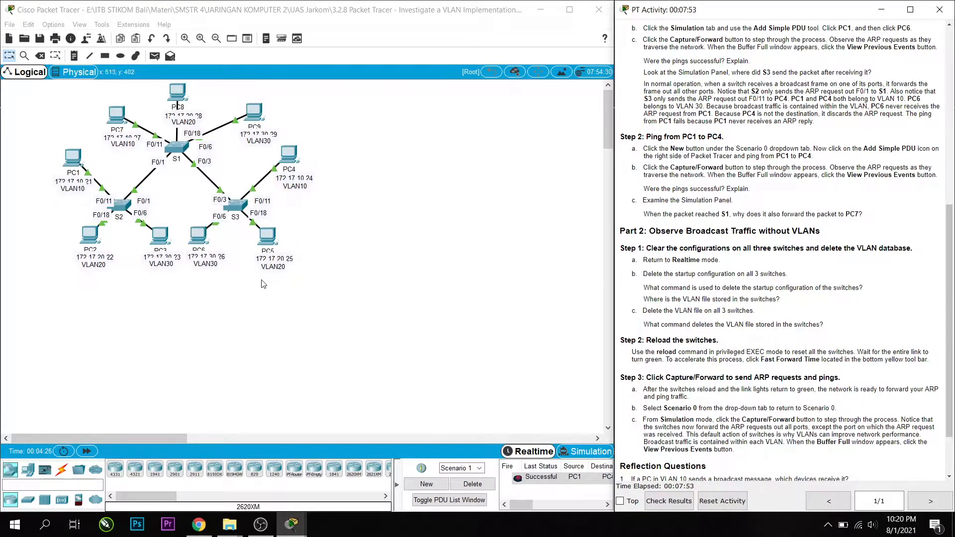
pyautogui.click(122, 207)
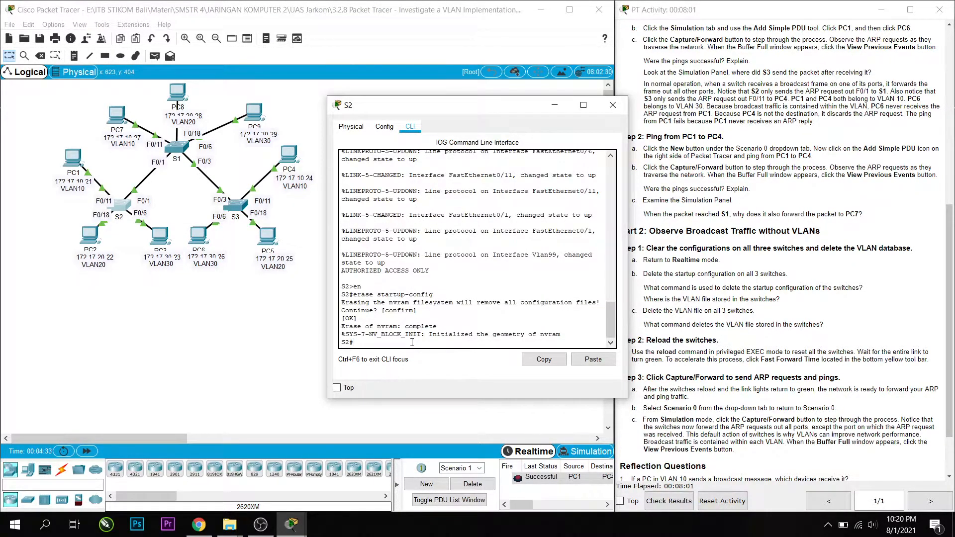
pyautogui.write('show flash:')
pyautogui.press('Return')
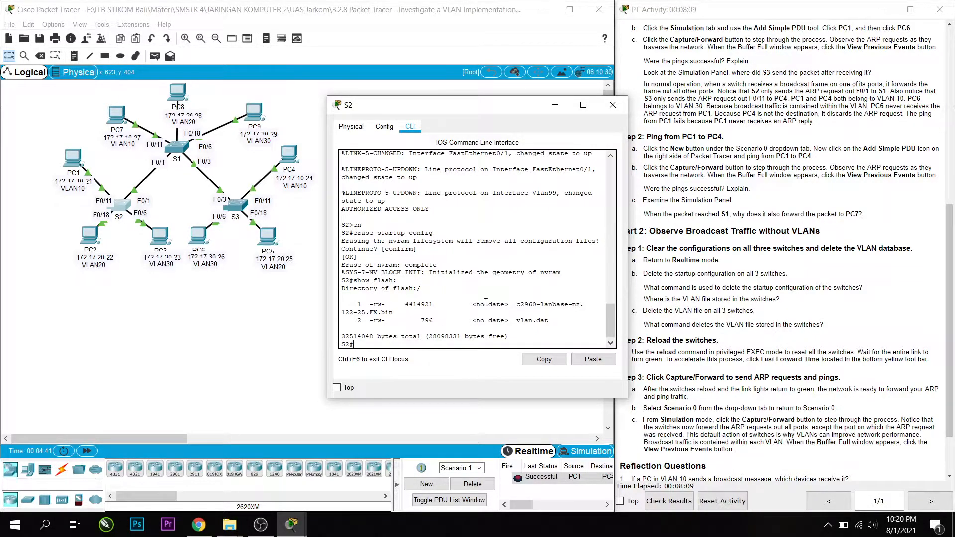
pyautogui.moveTo(516, 321); pyautogui.dragTo(561, 322)
pyautogui.click(413, 339)
# Read the instruction to delete the VLAN file on all three switches and the question about the command.
pyautogui.moveTo(647, 311); pyautogui.dragTo(761, 317)
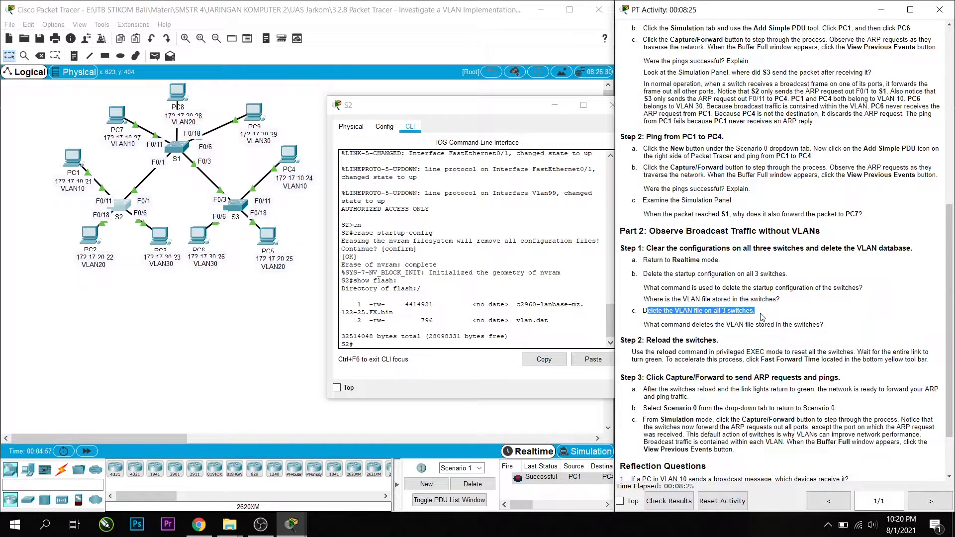
pyautogui.moveTo(760, 314); pyautogui.dragTo(719, 301)
pyautogui.moveTo(644, 325); pyautogui.dragTo(715, 321)
pyautogui.click(771, 313)
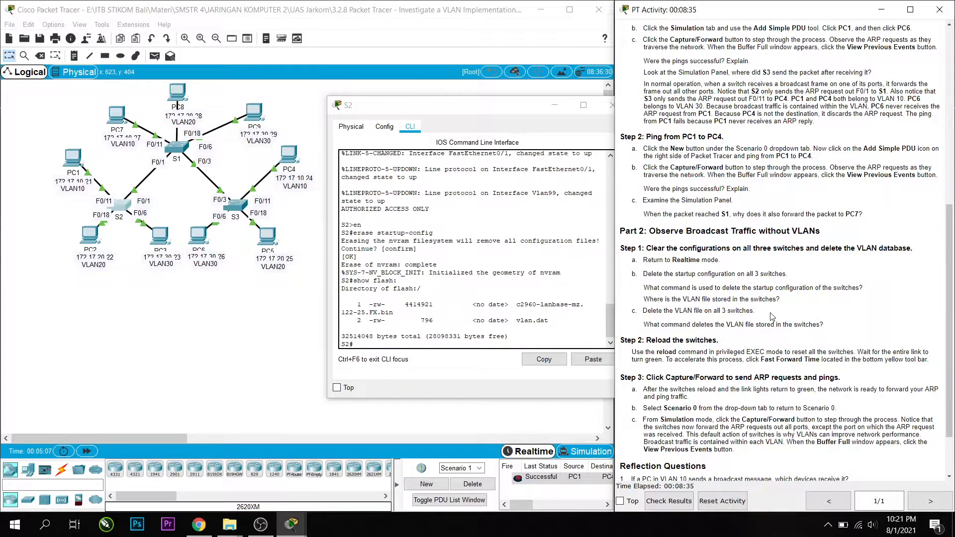
# Delete vlan.dat from S2's flash, accepting the filename and confirming the deletion, and close the S2 window.
pyautogui.click(383, 343)
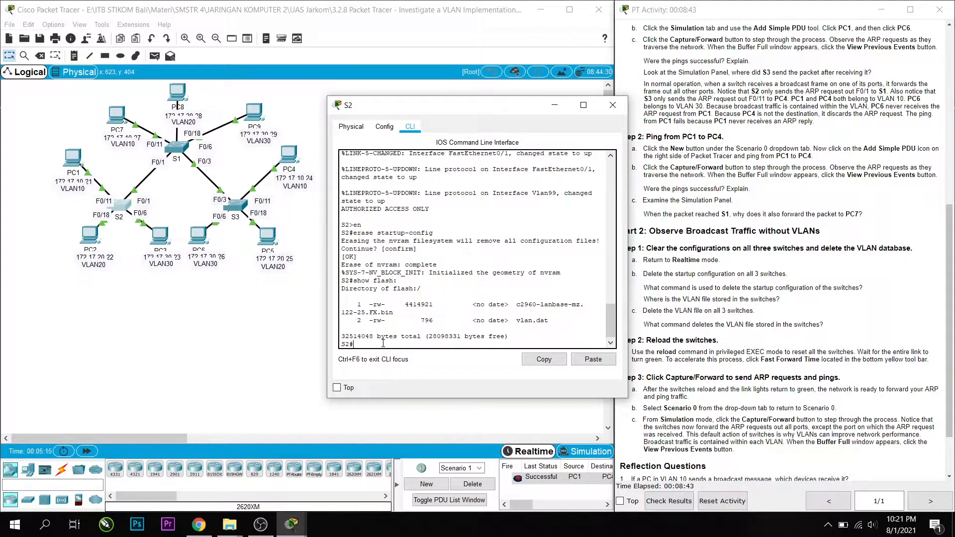
pyautogui.write('delete vlan.dat')
pyautogui.moveTo(381, 344); pyautogui.dragTo(414, 344)
pyautogui.moveTo(517, 320); pyautogui.dragTo(590, 321)
pyautogui.click(440, 342)
pyautogui.press('Return')
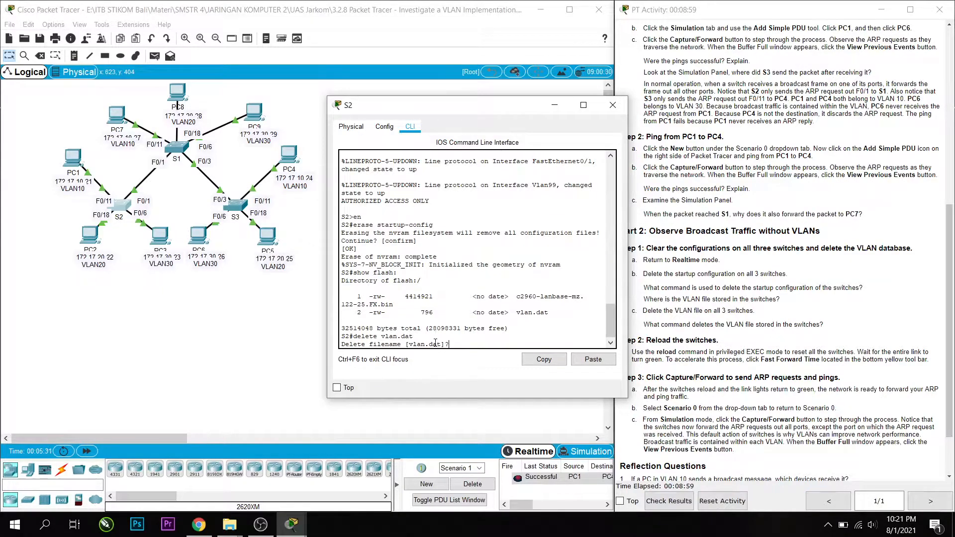
pyautogui.press('Return')
pyautogui.press('Return')
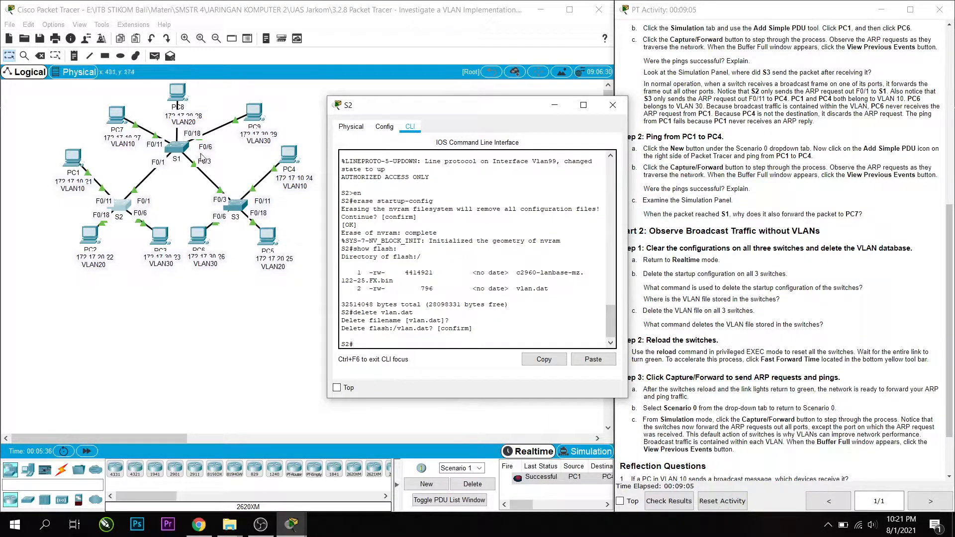
pyautogui.click(608, 106)
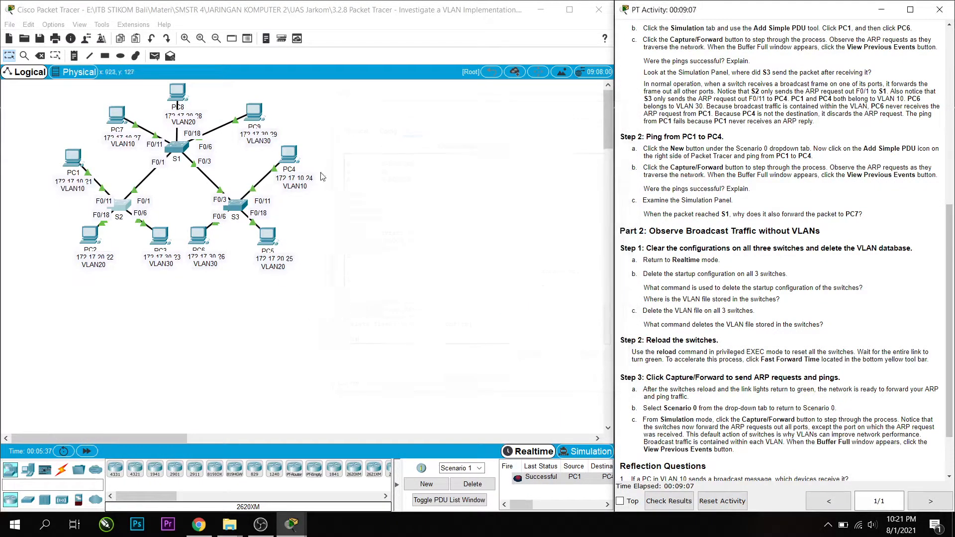
# Delete vlan.dat from S1's flash, accepting the filename and confirming the deletion, and close the S1 window.
pyautogui.click(178, 148)
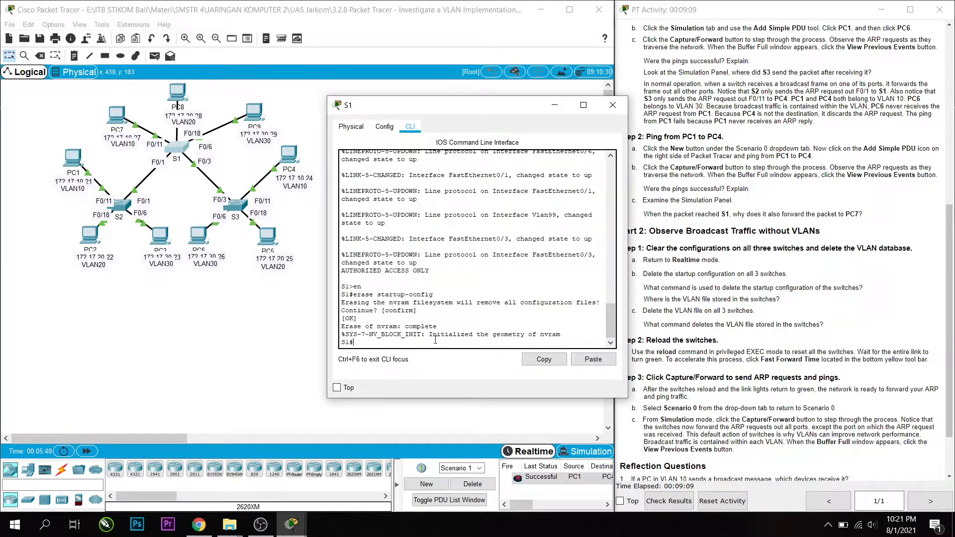
pyautogui.write('delet')
pyautogui.write(' vl')
pyautogui.write('e')
pyautogui.press('End')
pyautogui.write('.dat')
pyautogui.press('Return')
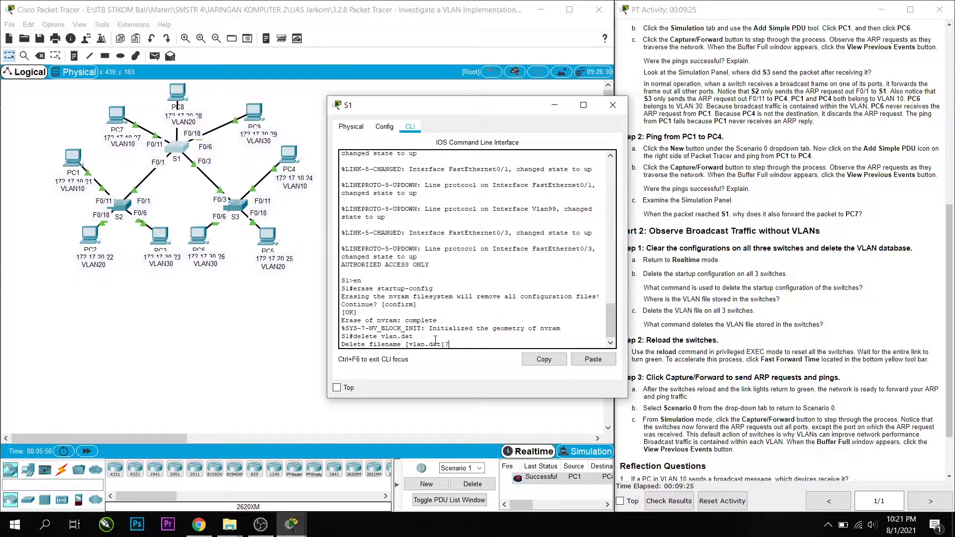
pyautogui.press('Return')
pyautogui.press('Return')
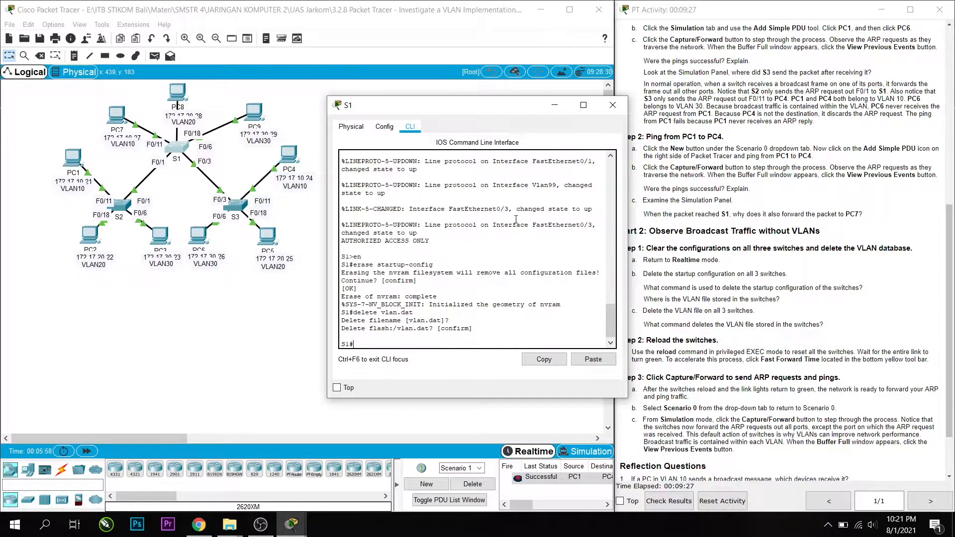
pyautogui.click(613, 105)
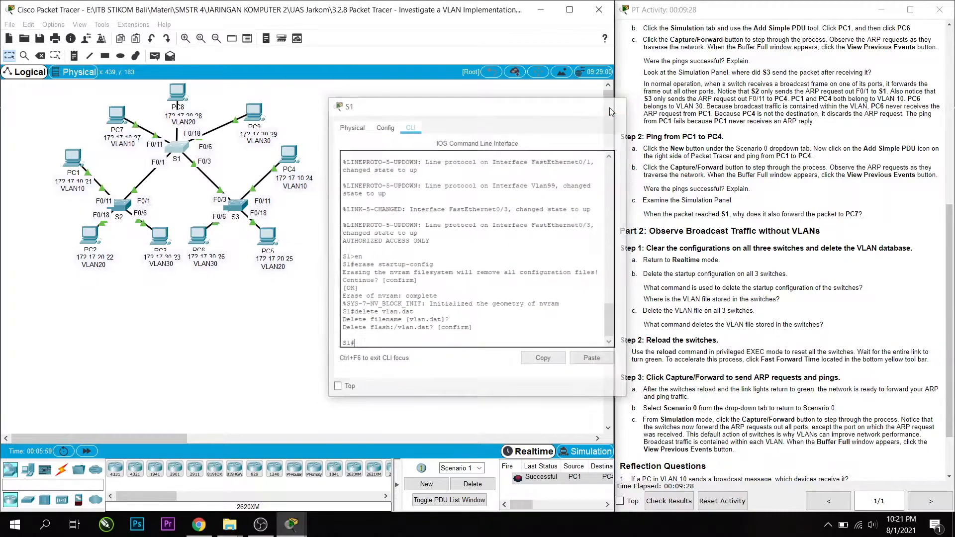
# Delete vlan.dat from S3's flash, accepting the filename and confirming the deletion, and close the S3 window.
pyautogui.click(236, 206)
pyautogui.write('delet')
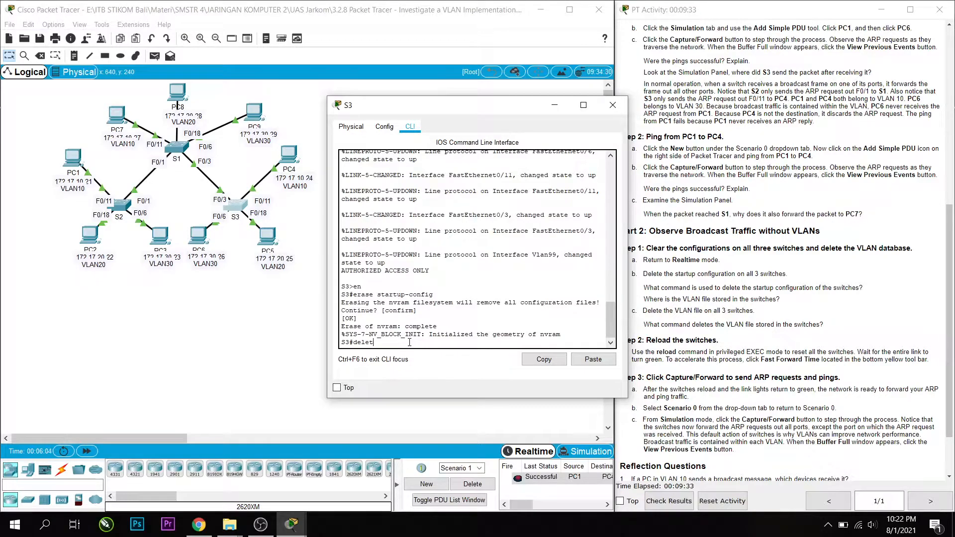
pyautogui.write('e vlan.dat')
pyautogui.press('Return')
pyautogui.press('Return')
pyautogui.press('Return')
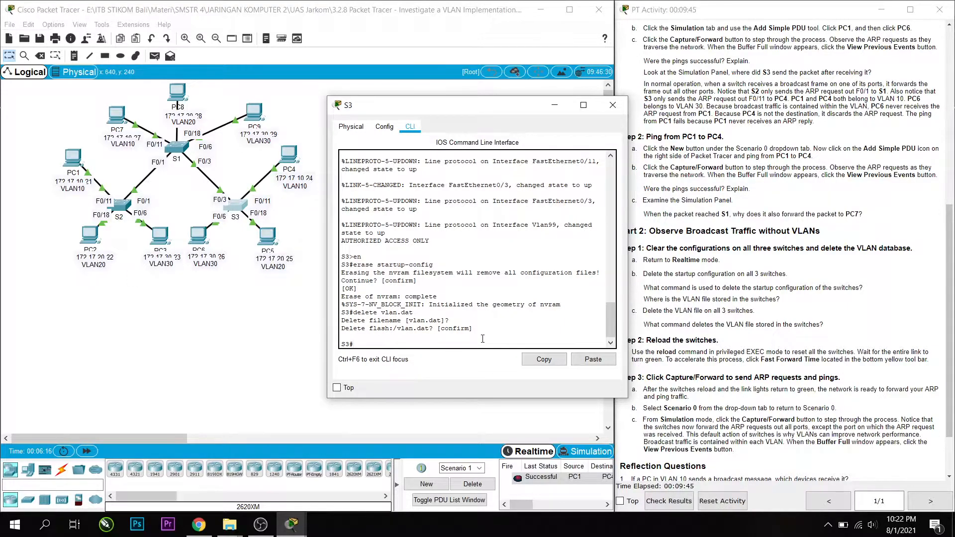
pyautogui.click(613, 105)
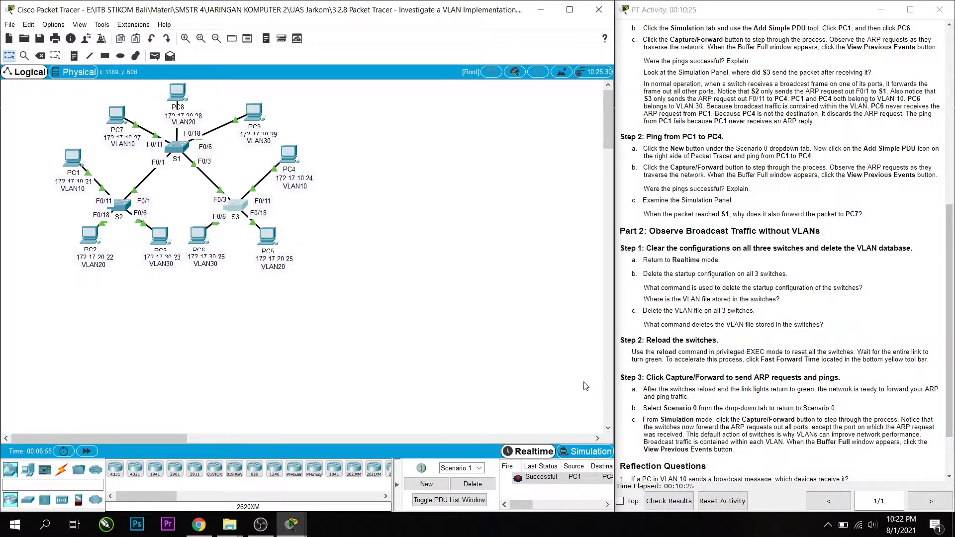
# Restart S2 with the reload command, confirm the reload, and return to the topology.
pyautogui.click(118, 212)
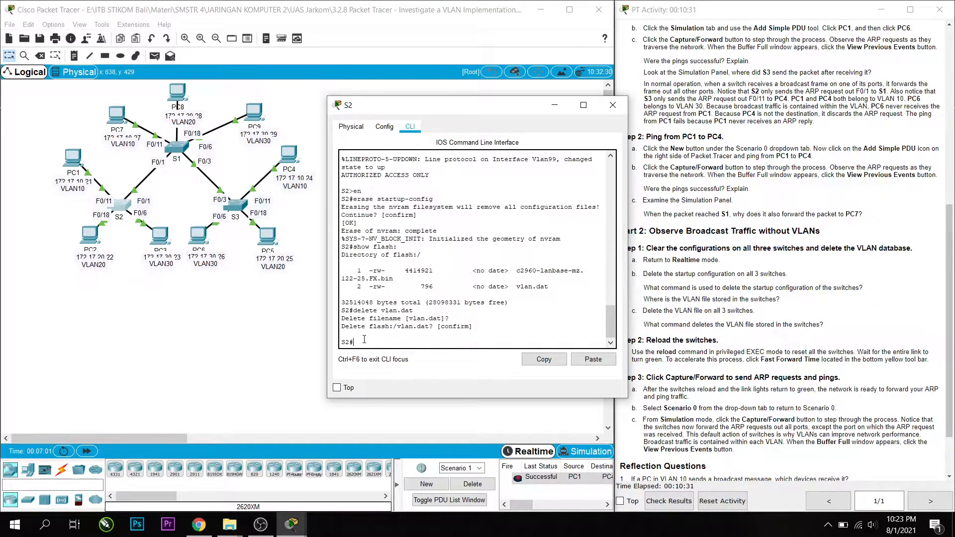
pyautogui.write('reloaf')
pyautogui.press('BackSpace')
pyautogui.write('d')
pyautogui.press('Return')
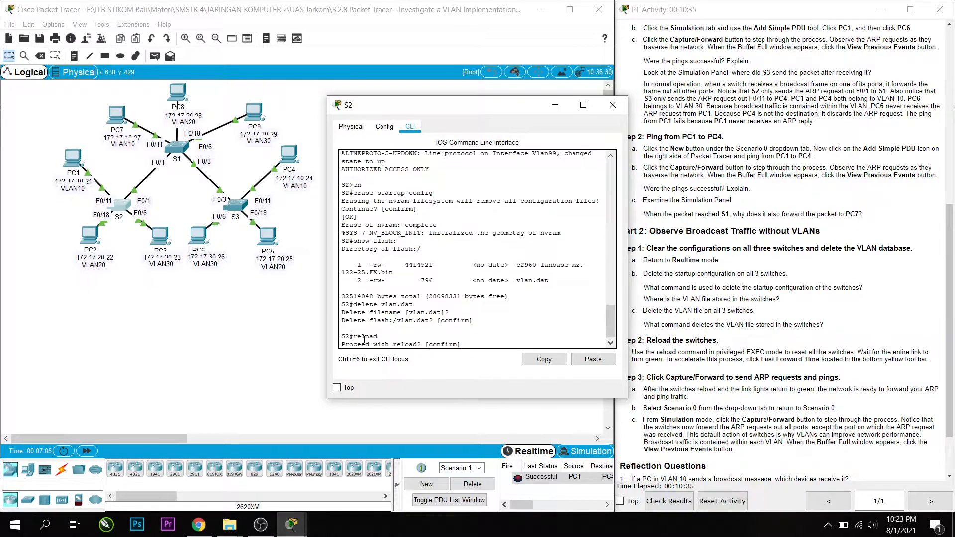
pyautogui.press('Return')
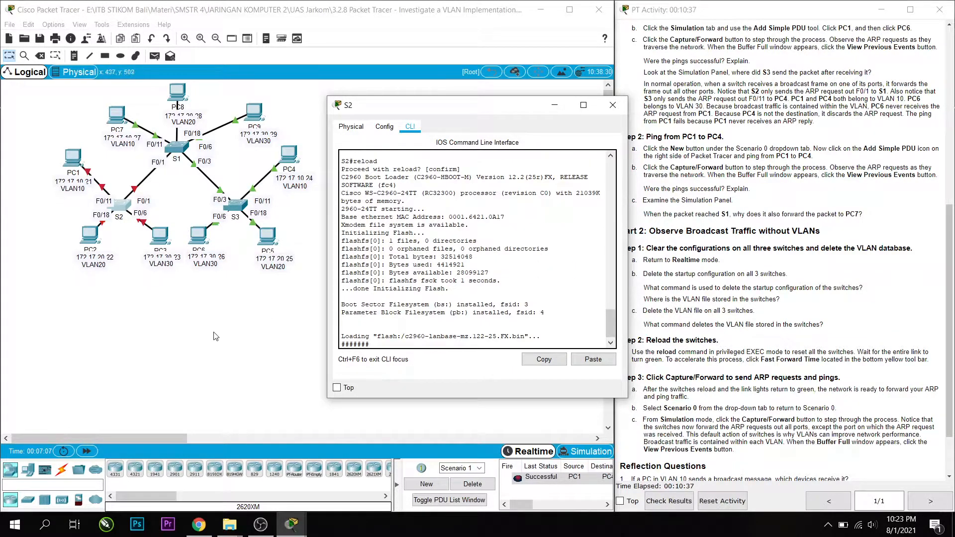
pyautogui.click(209, 338)
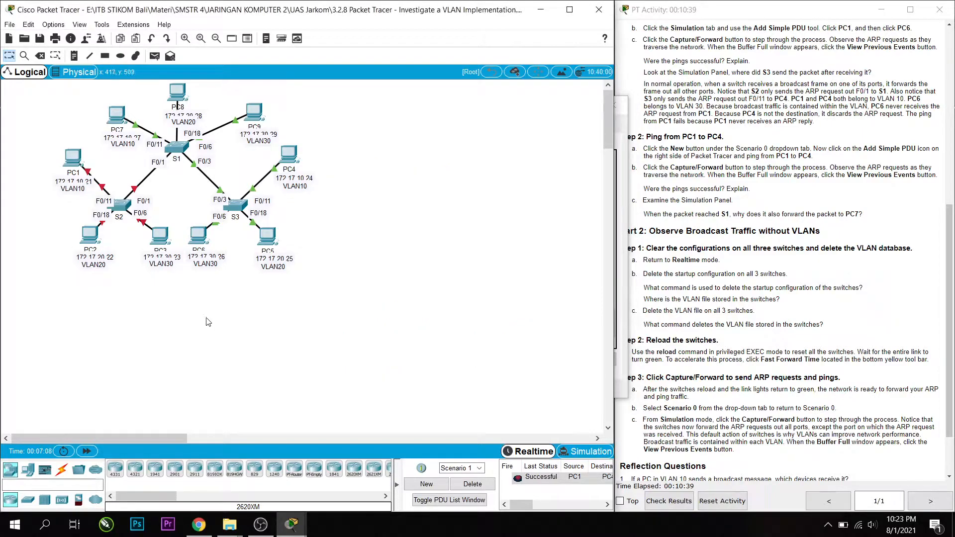
# Restart S1 with the reload command, confirm the reload, and bring the topology back to the front.
pyautogui.click(182, 152)
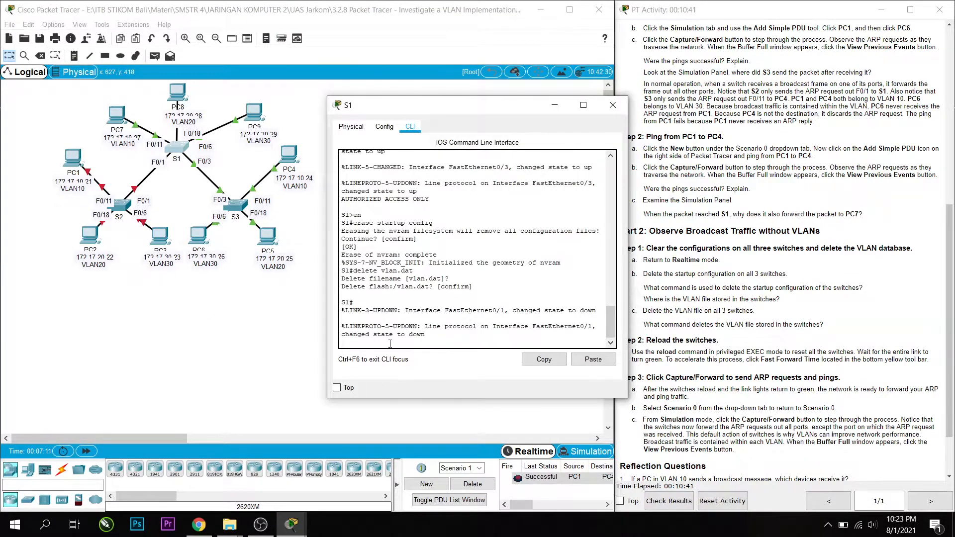
pyautogui.press('Return')
pyautogui.write('reload')
pyautogui.press('Return')
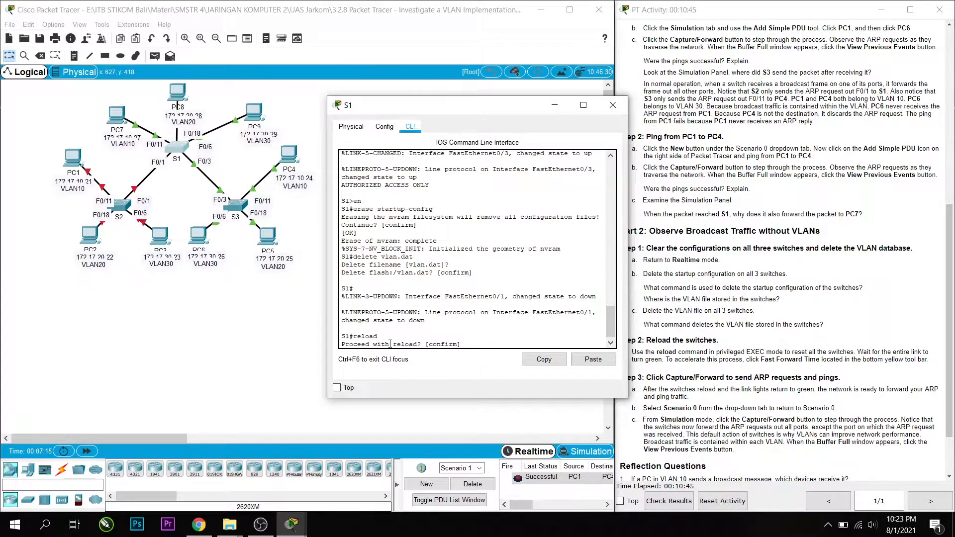
pyautogui.press('Return')
pyautogui.click(261, 353)
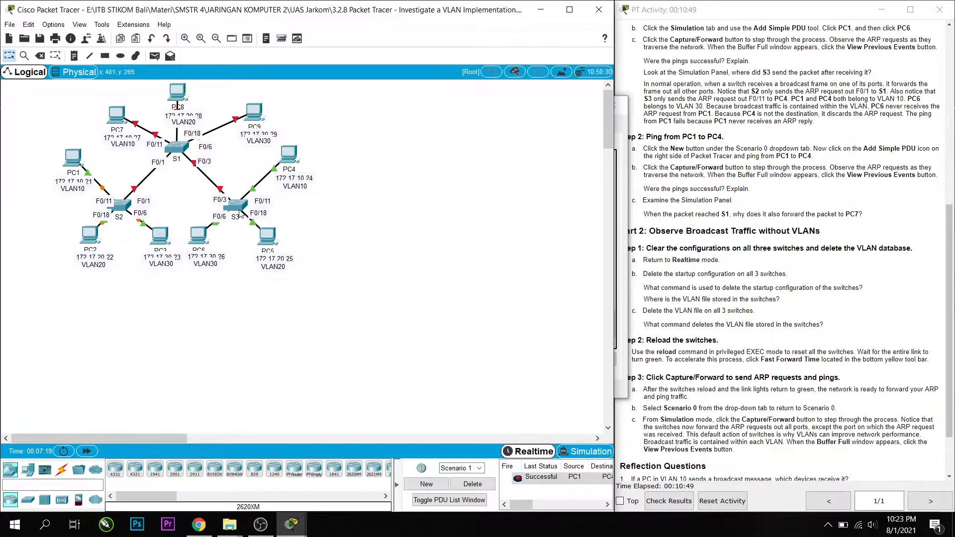
# Restart S3 with the reload command, confirm the reload, and go back to the topology.
pyautogui.click(239, 209)
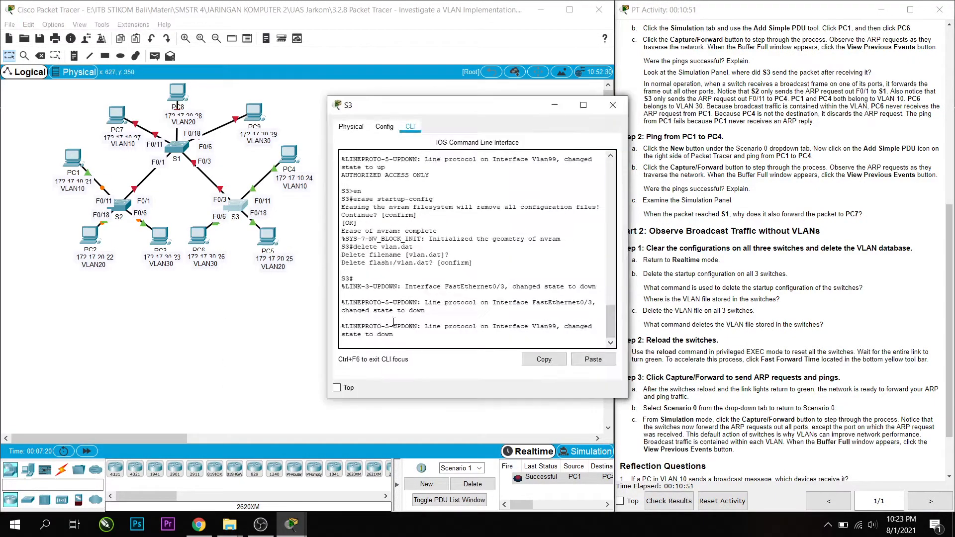
pyautogui.write('reload')
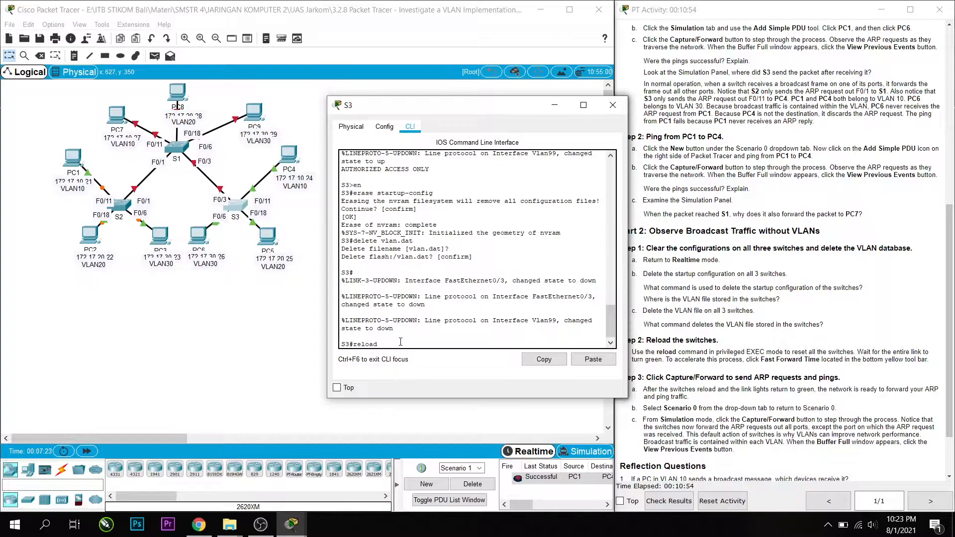
pyautogui.press('Return')
pyautogui.press('Return')
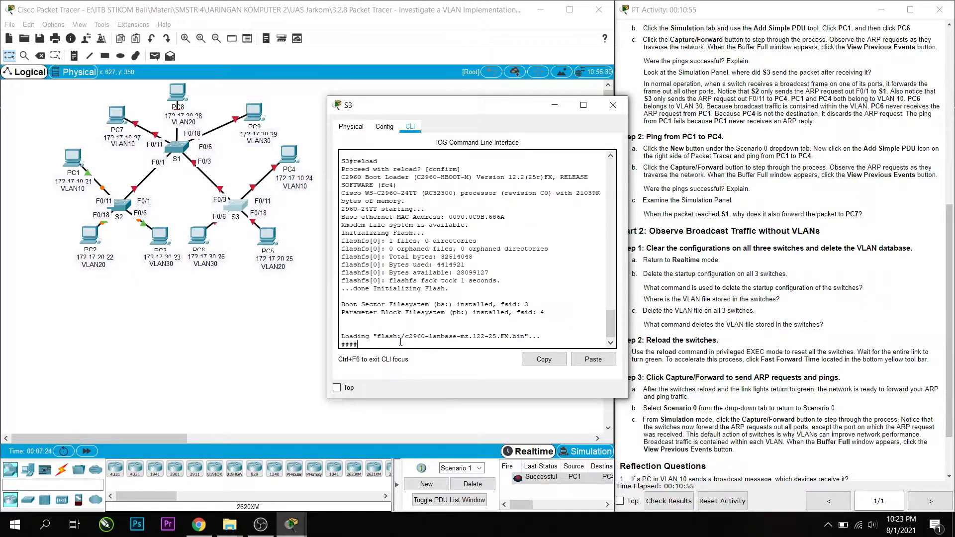
pyautogui.click(252, 362)
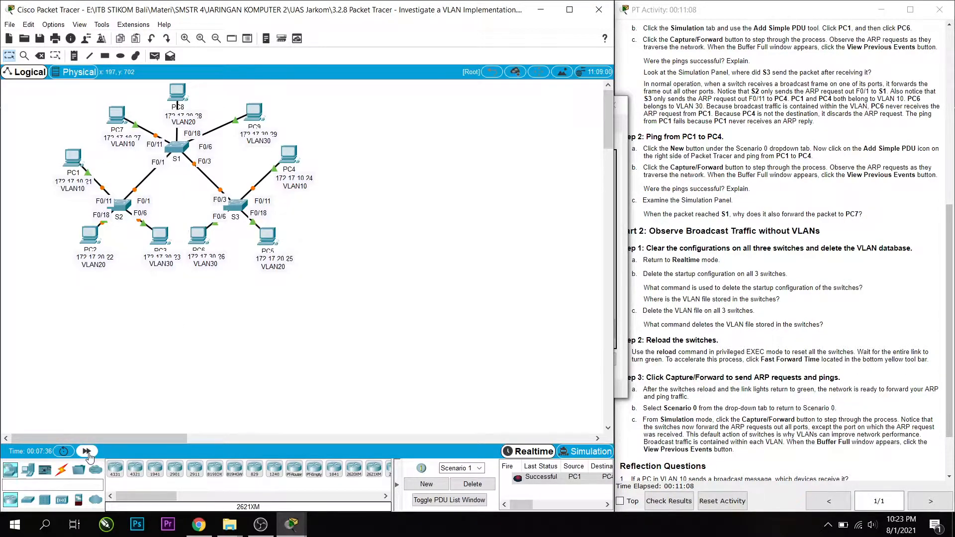
# Fast-forward time to speed up the links after the reload, and close the S2, S1 and S3 windows.
pyautogui.click(88, 452)
pyautogui.click(87, 451)
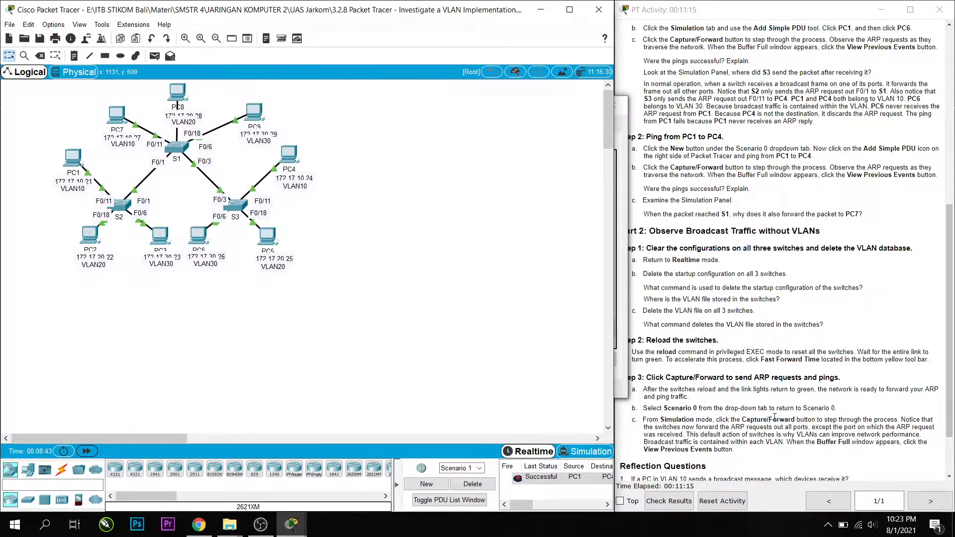
pyautogui.moveTo(292, 524)
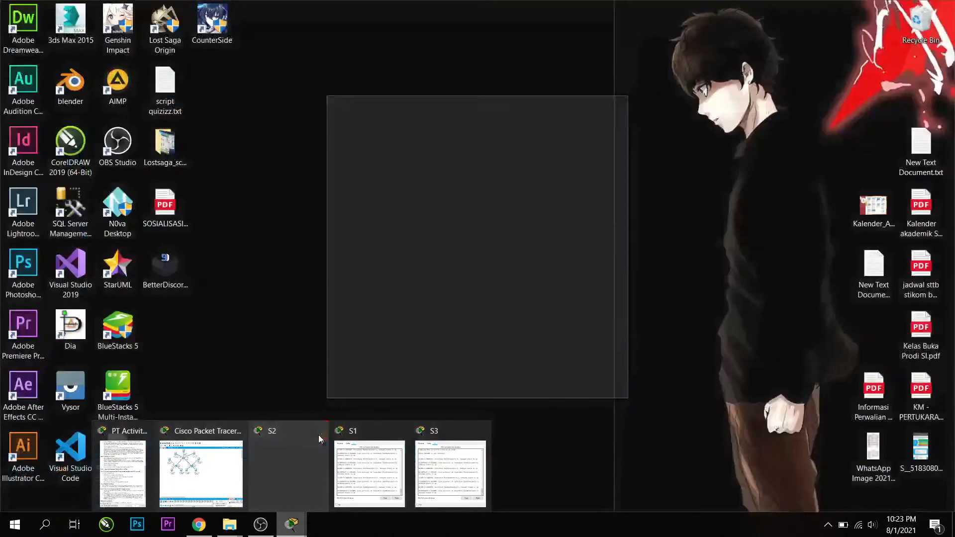
pyautogui.click(318, 431)
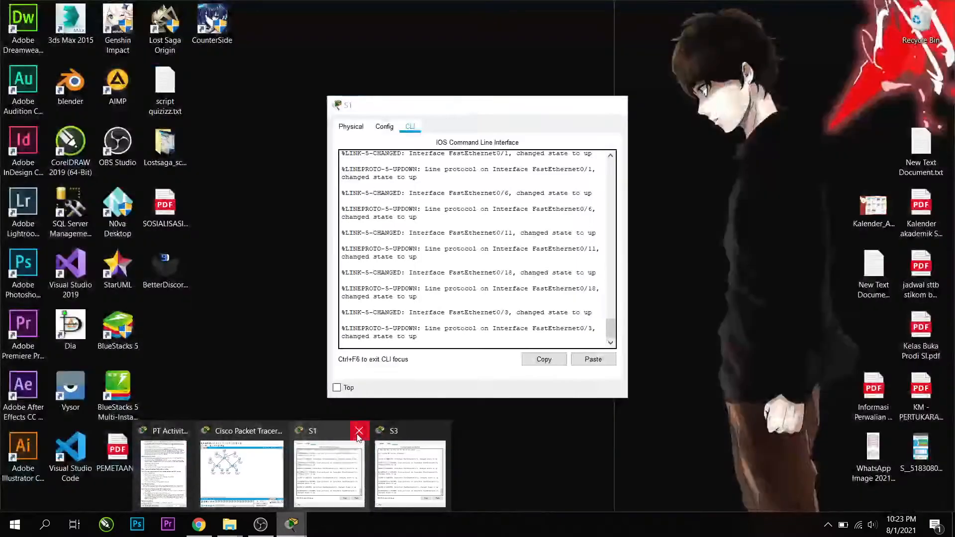
pyautogui.click(357, 431)
pyautogui.click(400, 431)
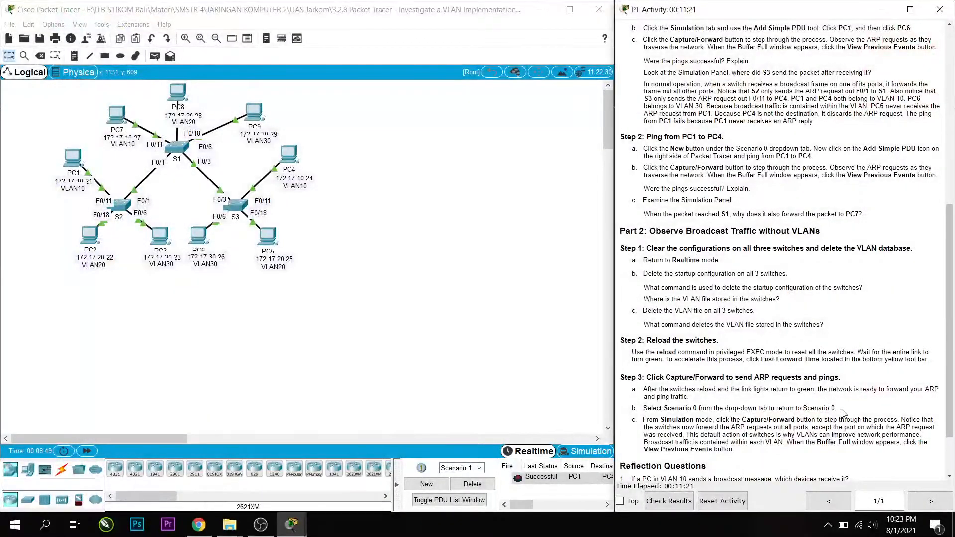
# Read the Step 3 instructions, return to Scenario 0 and switch to Simulation mode.
pyautogui.scroll(-3, 645, 389)
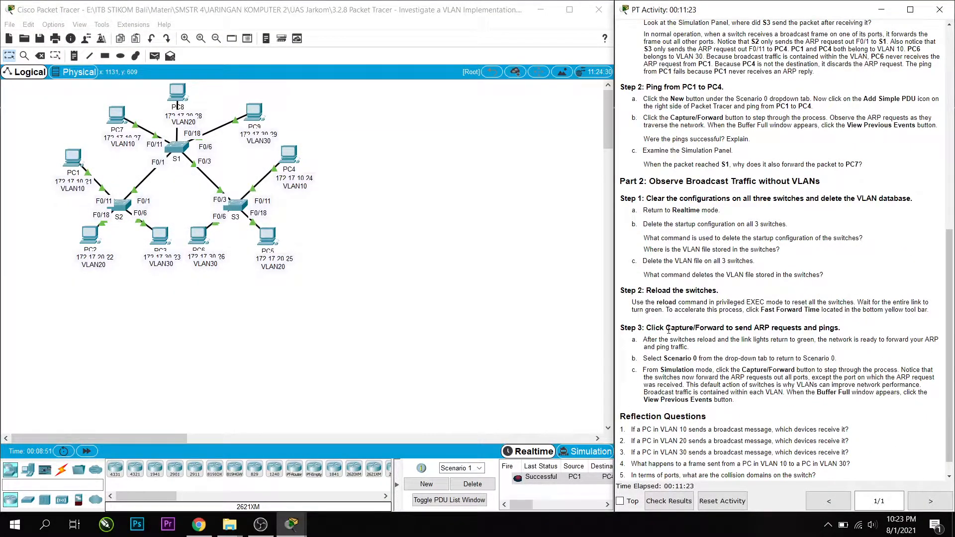
pyautogui.scroll(-1, 668, 330)
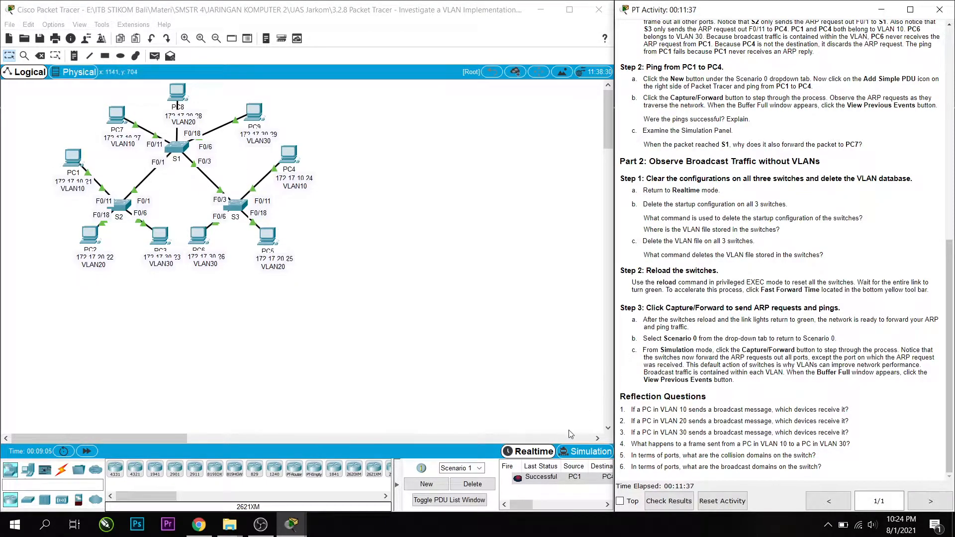
pyautogui.click(481, 468)
pyautogui.click(481, 468)
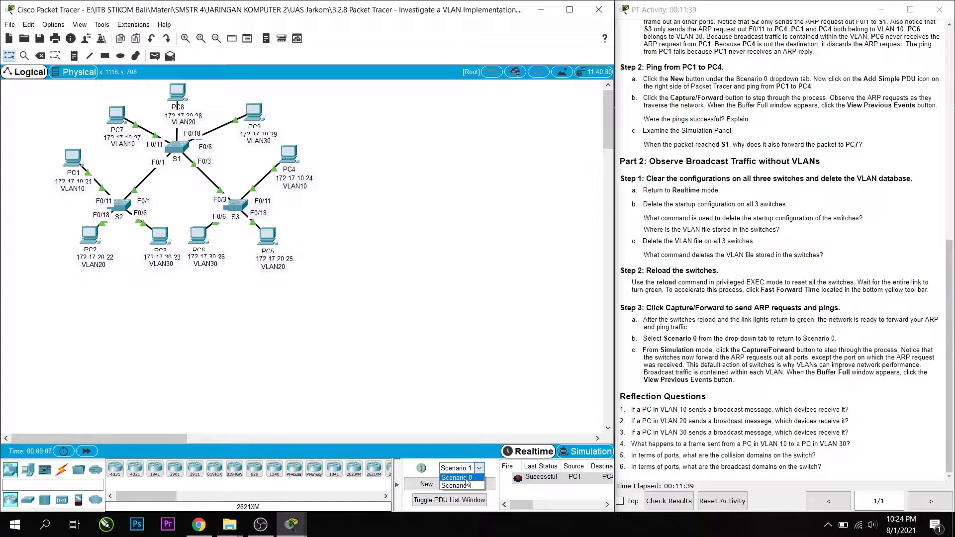
pyautogui.click(465, 479)
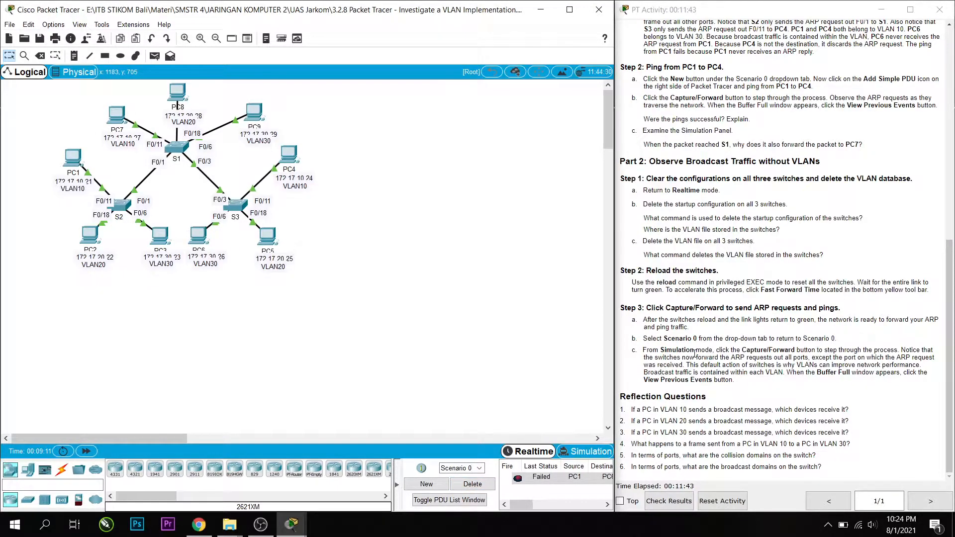
pyautogui.click(580, 454)
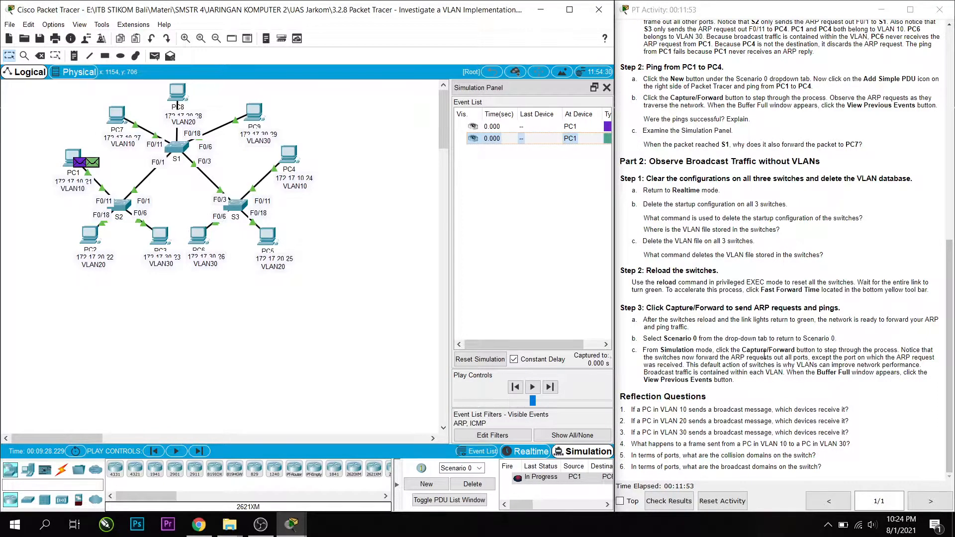
# Capture forward four times to follow PC1's ARP request through S2, S1 and S3 to the PCs.
pyautogui.click(199, 453)
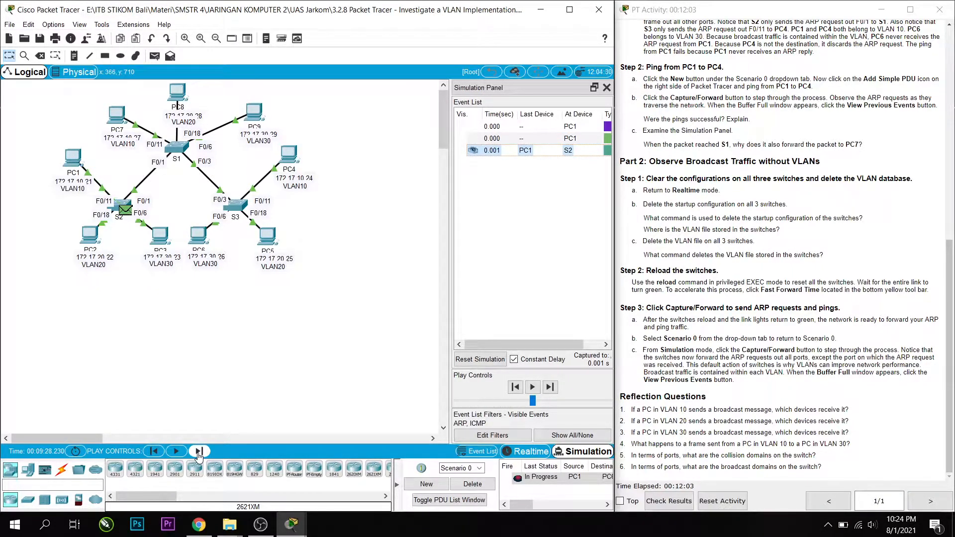
pyautogui.click(198, 452)
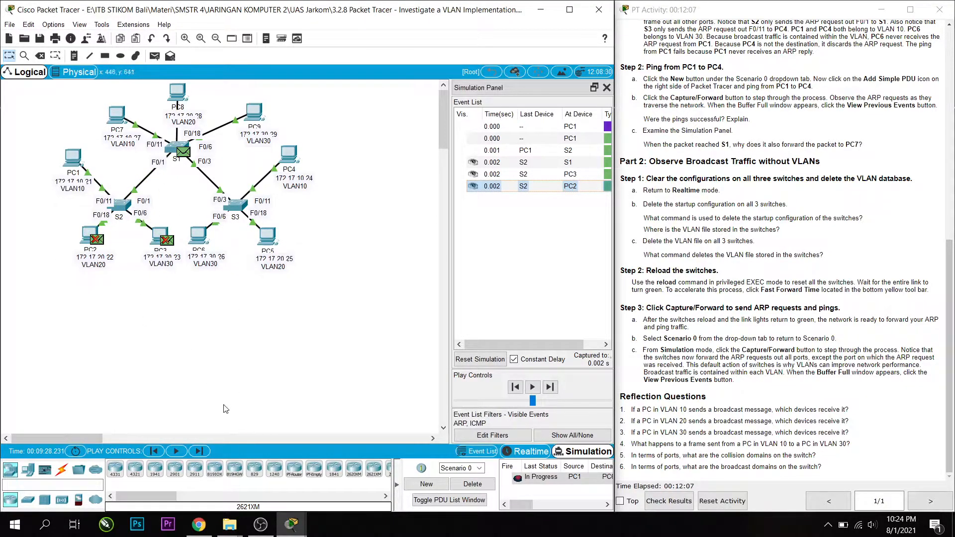
pyautogui.click(198, 452)
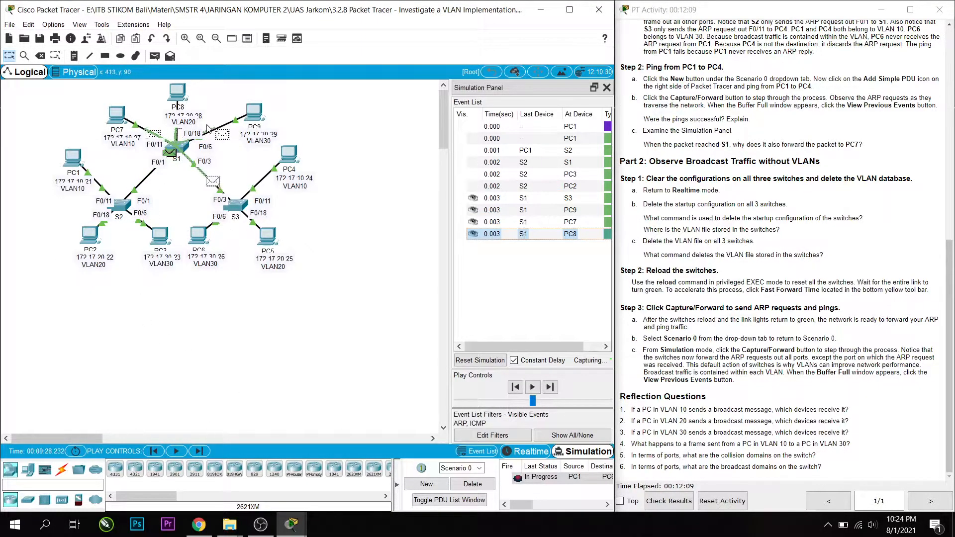
pyautogui.click(199, 453)
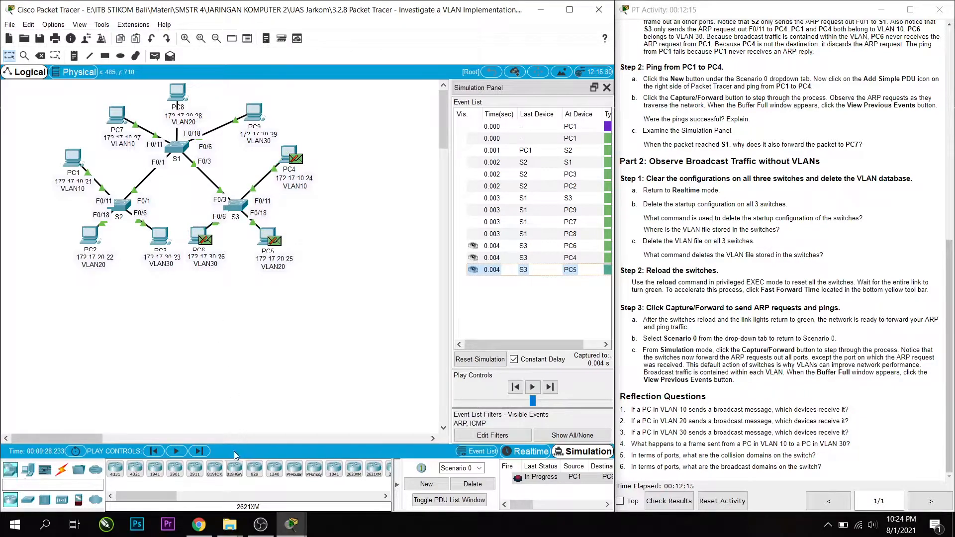
# Step the simulation back to replay the ARP broadcasts from S1 and S3, and capture forward to the 2.000 s event.
pyautogui.click(155, 453)
pyautogui.click(155, 453)
pyautogui.click(199, 452)
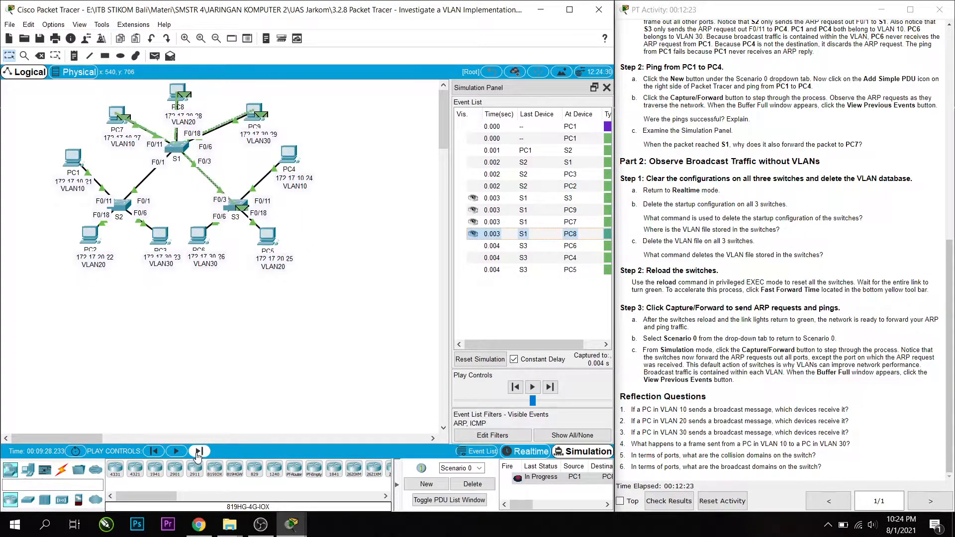
pyautogui.click(198, 451)
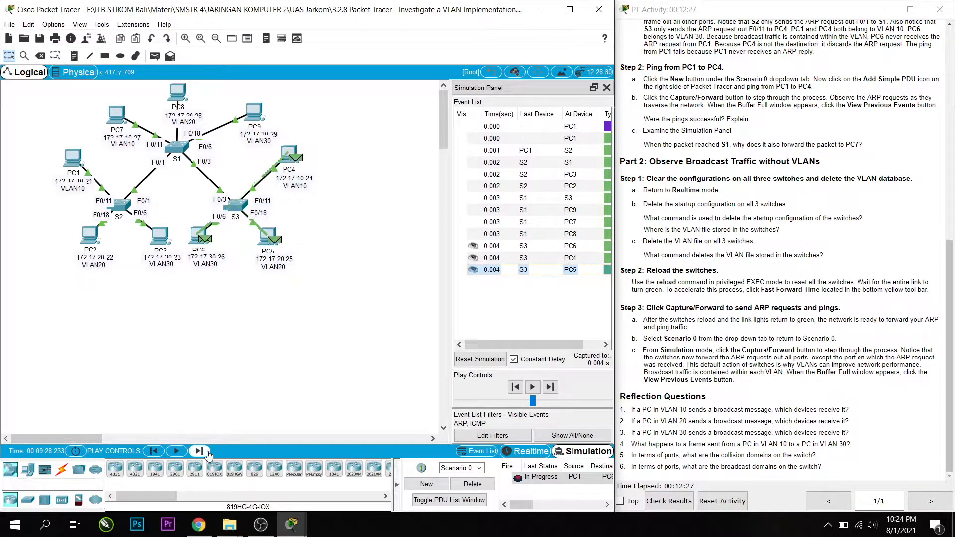
pyautogui.click(198, 451)
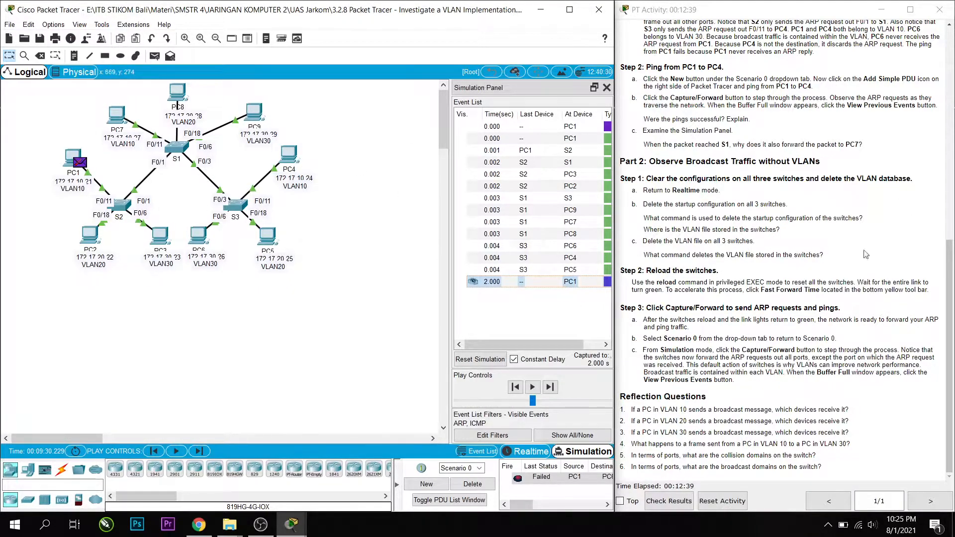
# Examine the addressing table in the activity instructions to compare the PCs' IP addresses.
pyautogui.scroll(7, 822, 254)
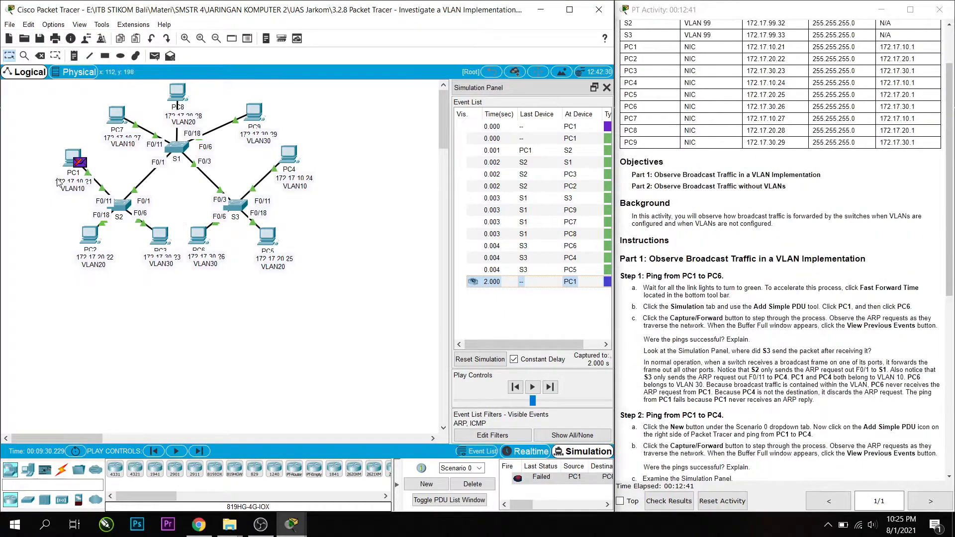
pyautogui.scroll(1, 797, 203)
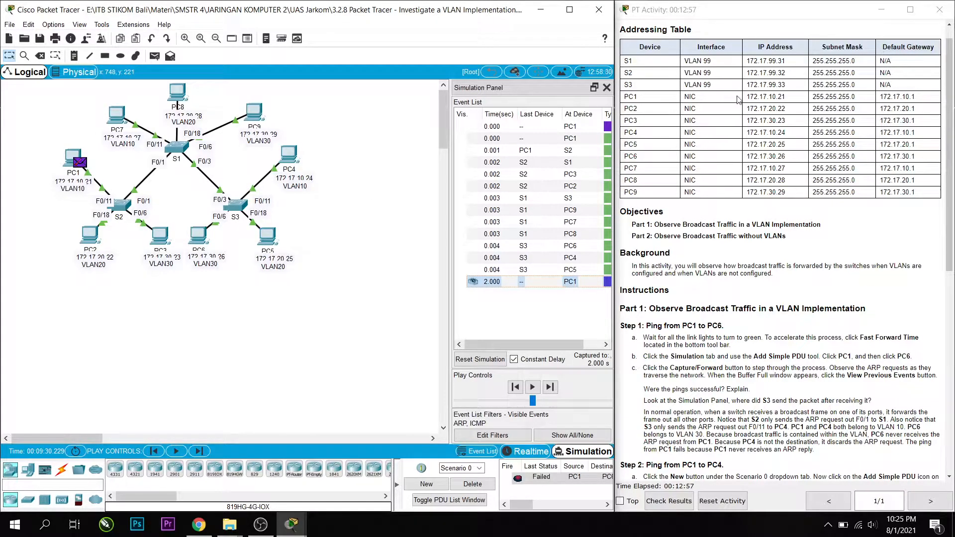
# Compare the IP addresses of PC1 and PC6 in the activity's addressing table.
pyautogui.moveTo(748, 95); pyautogui.dragTo(791, 98)
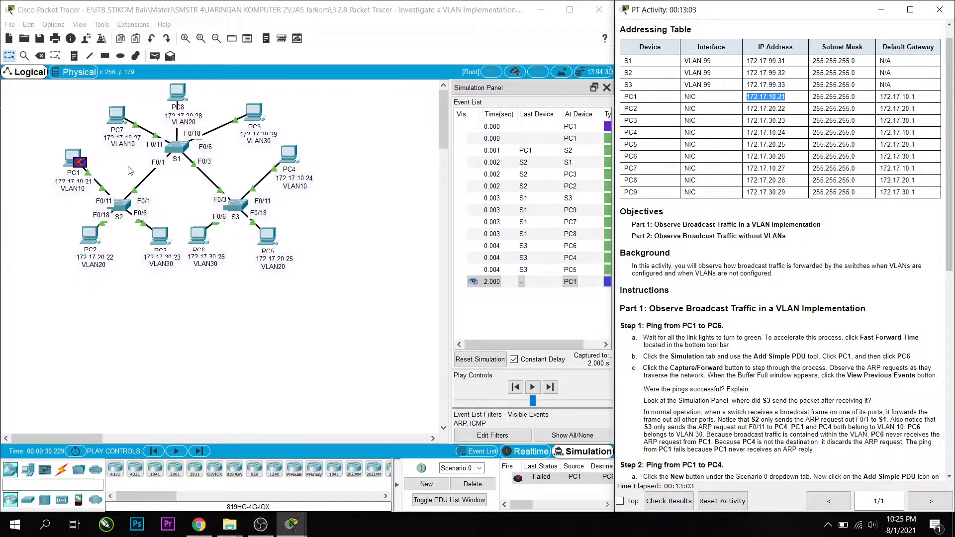
pyautogui.click(753, 98)
pyautogui.moveTo(748, 97); pyautogui.dragTo(790, 101)
pyautogui.moveTo(746, 156); pyautogui.dragTo(793, 159)
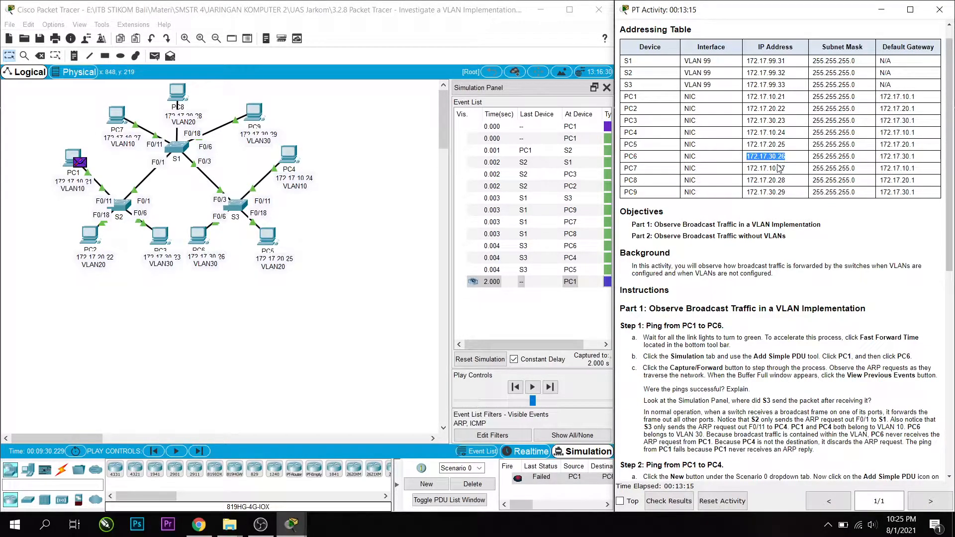
# Read reflection question 1 about broadcasts from a PC in VLAN 10, and switch to Realtime mode.
pyautogui.scroll(-8, 790, 194)
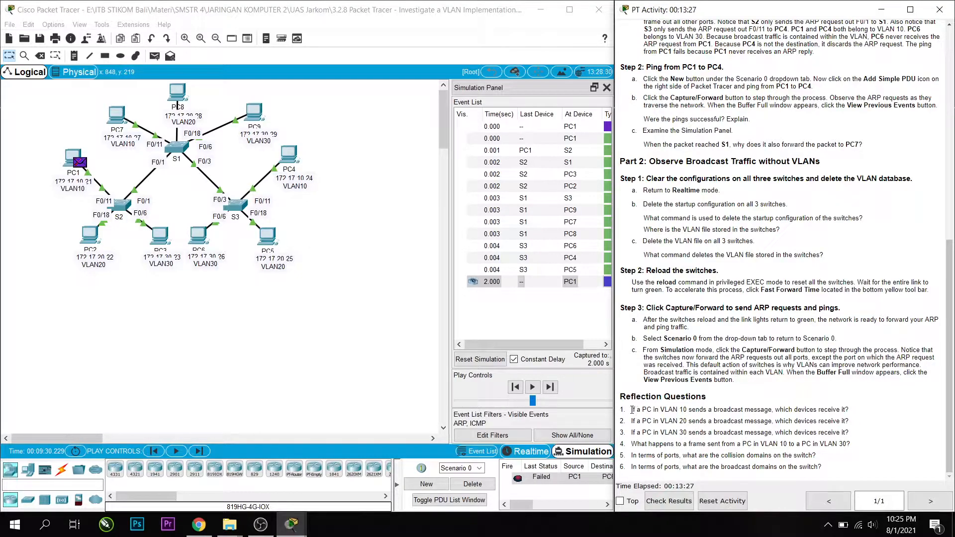
pyautogui.moveTo(632, 410); pyautogui.dragTo(889, 414)
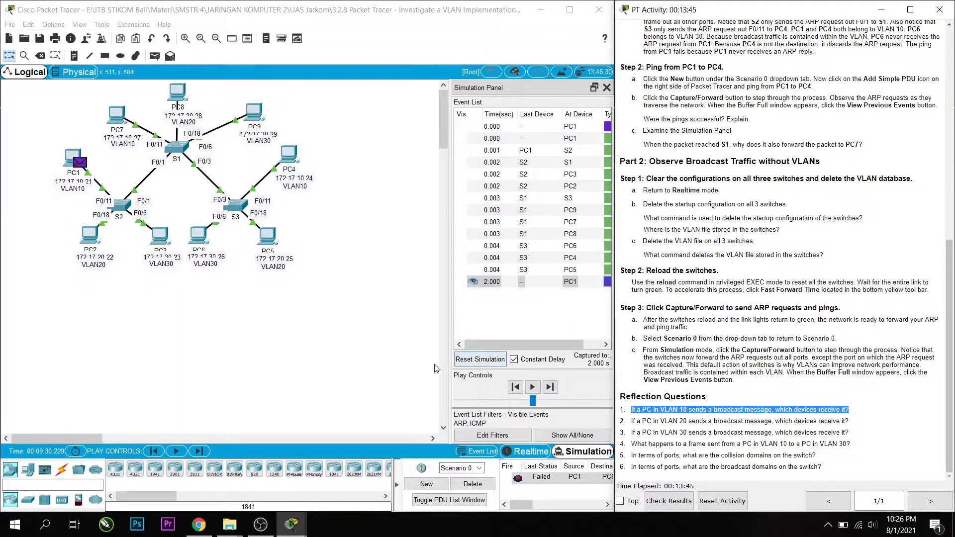
pyautogui.click(536, 455)
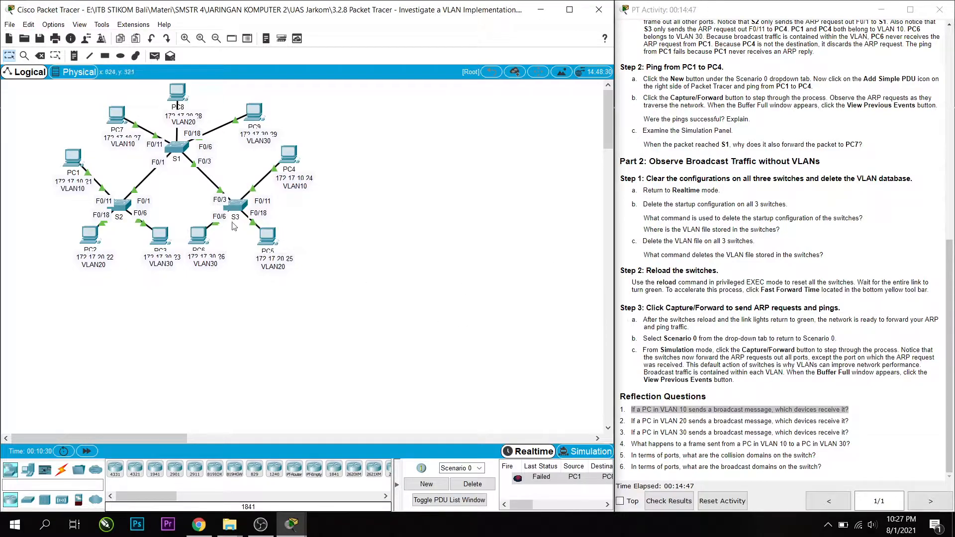
# Locate the VLAN30 computers PC6 and PC3 in the topology.
pyautogui.click(195, 244)
pyautogui.click(158, 232)
pyautogui.click(623, 101)
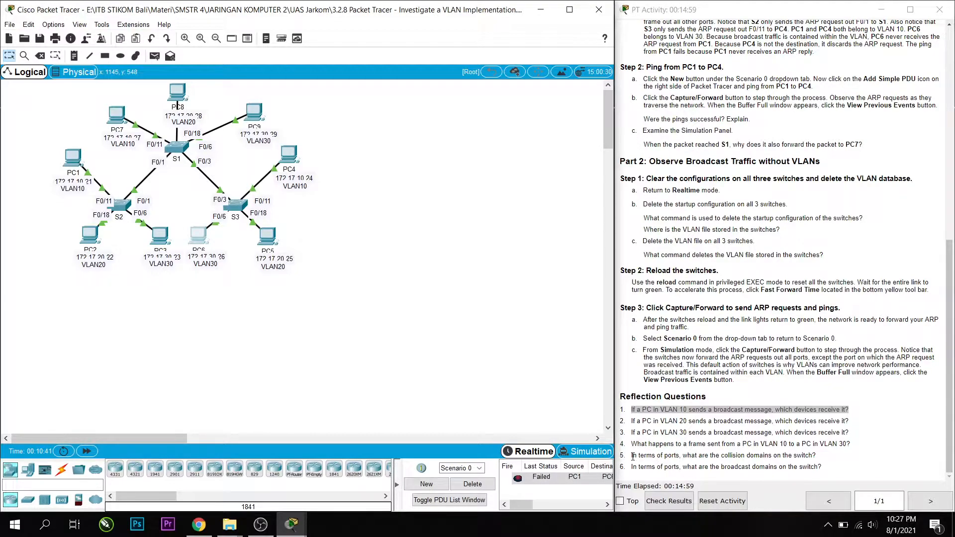
# Read reflection question 5 about the switch's collision domains, and switch to Simulation mode to look at S2.
pyautogui.moveTo(632, 456); pyautogui.dragTo(841, 453)
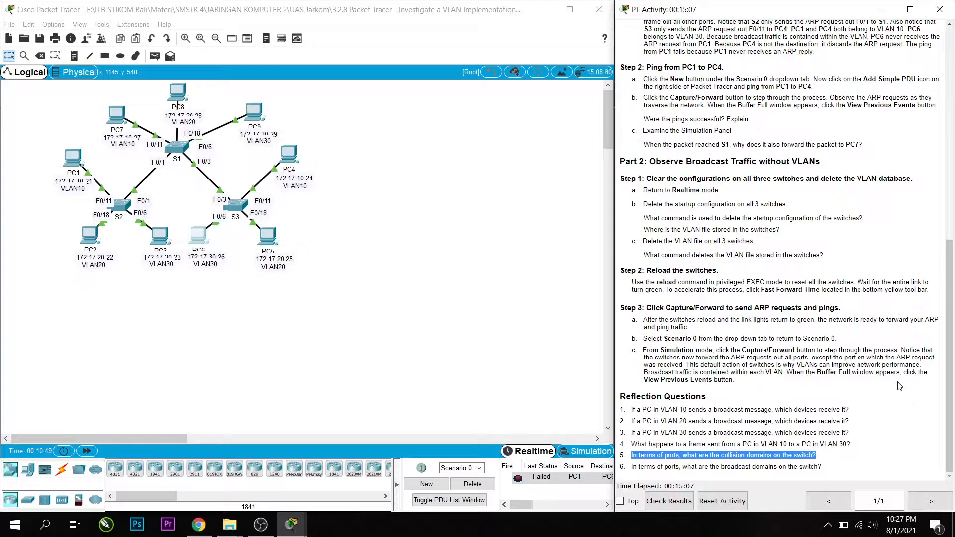
pyautogui.click(845, 458)
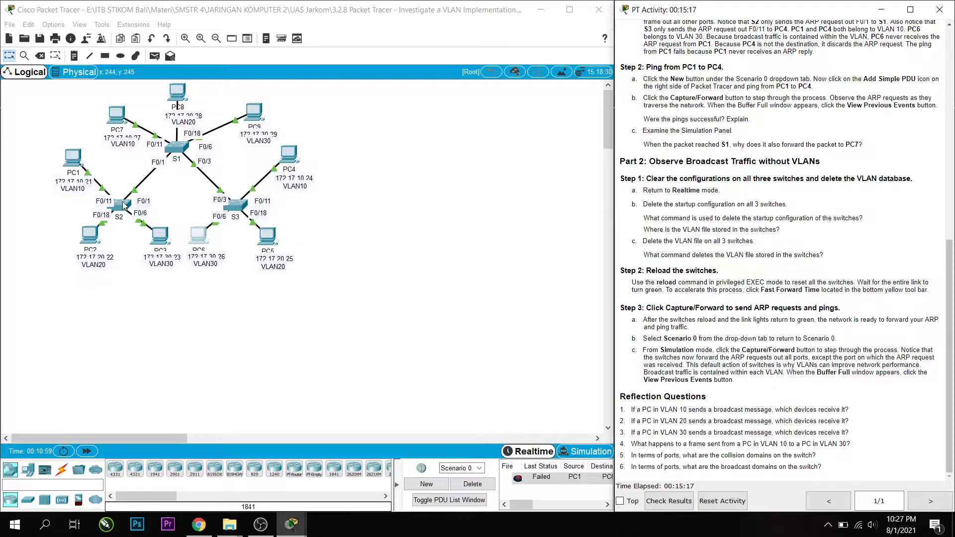
pyautogui.click(599, 445)
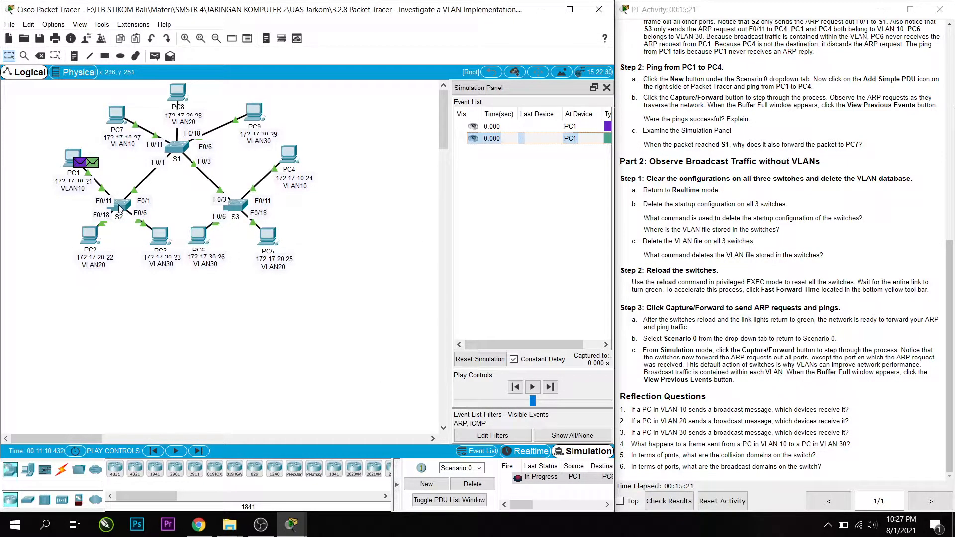
pyautogui.moveTo(119, 208)
# Return to the beginning of the activity instructions and review the title, Investigate a VLAN Implementation.
pyautogui.scroll(10, 831, 333)
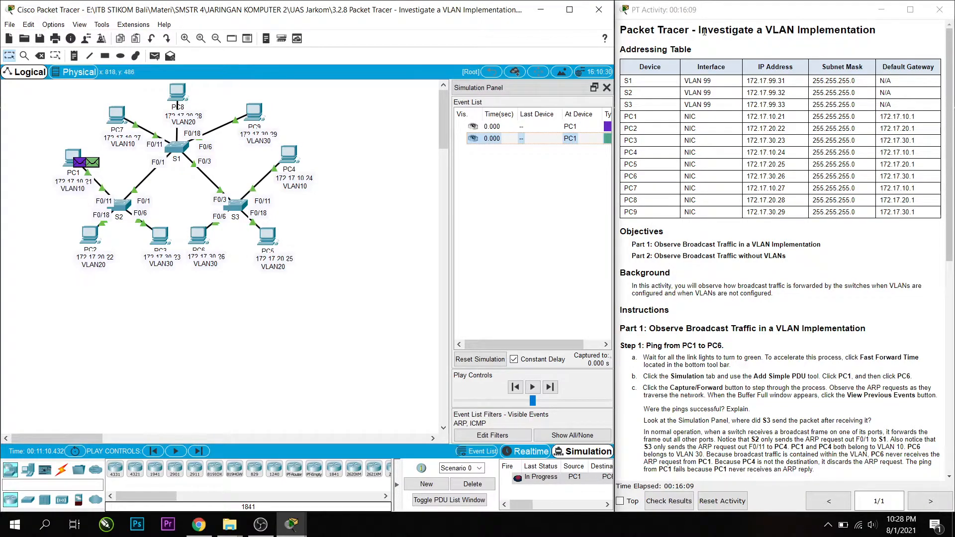
pyautogui.moveTo(699, 31); pyautogui.dragTo(893, 36)
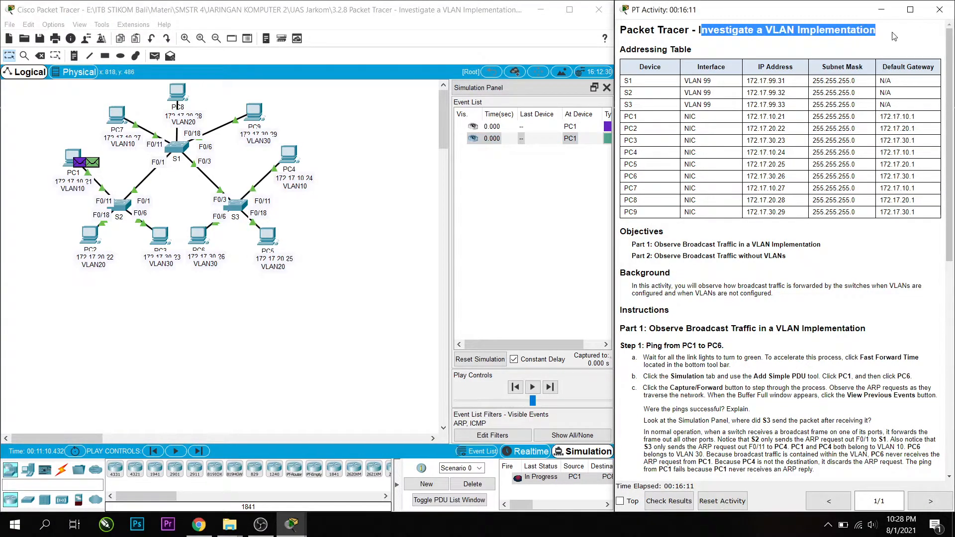
pyautogui.click(699, 31)
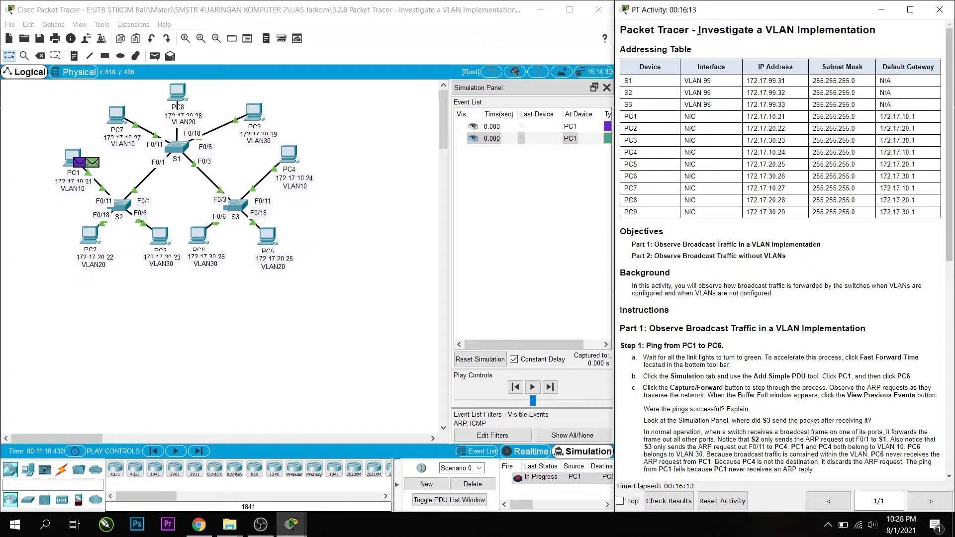
pyautogui.moveTo(699, 31); pyautogui.dragTo(806, 50)
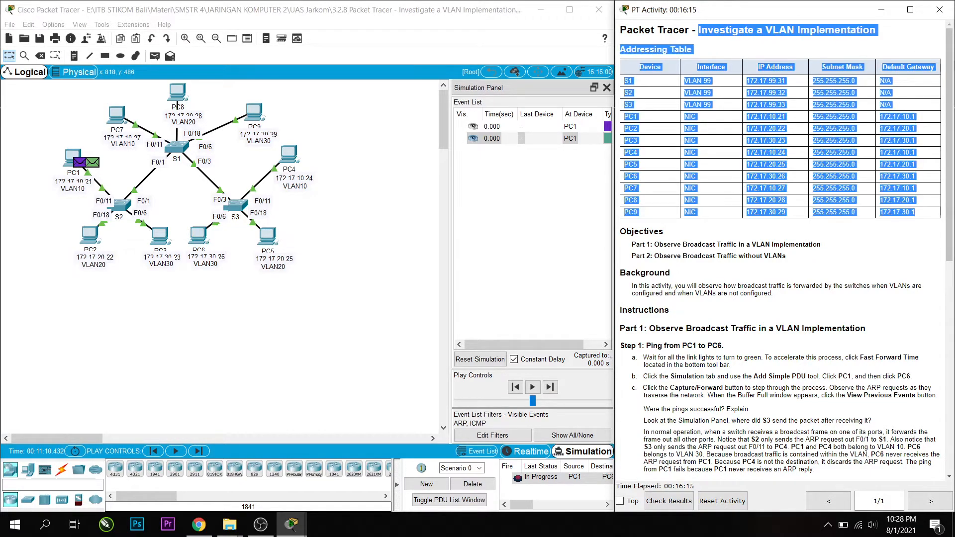
pyautogui.click(806, 43)
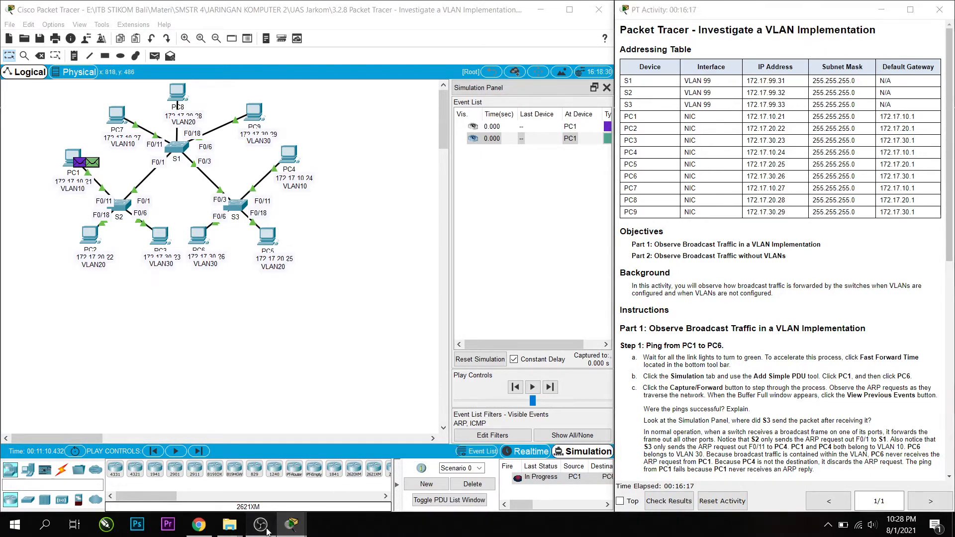